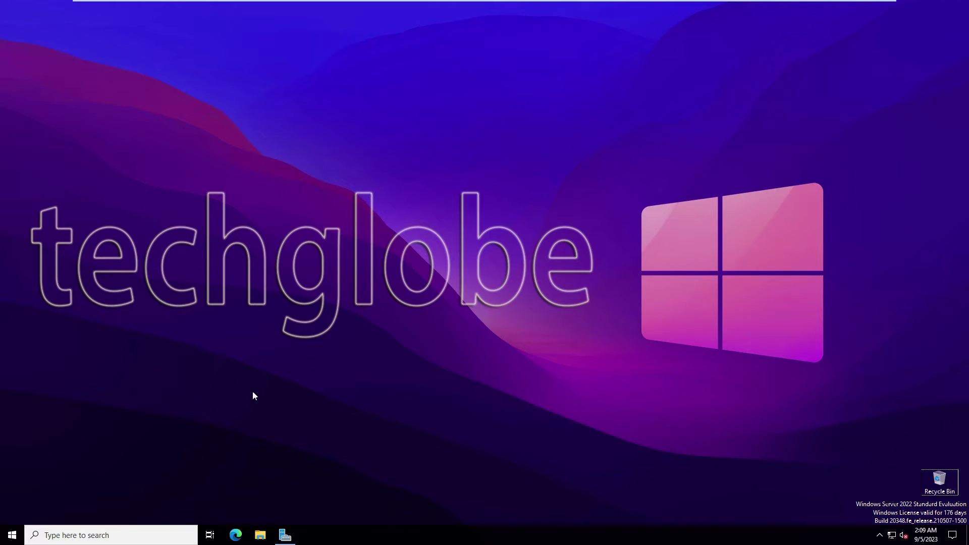
Open a File Explorer window from the taskbar.
{"action": "left_click", "coordinate": [260, 536]}
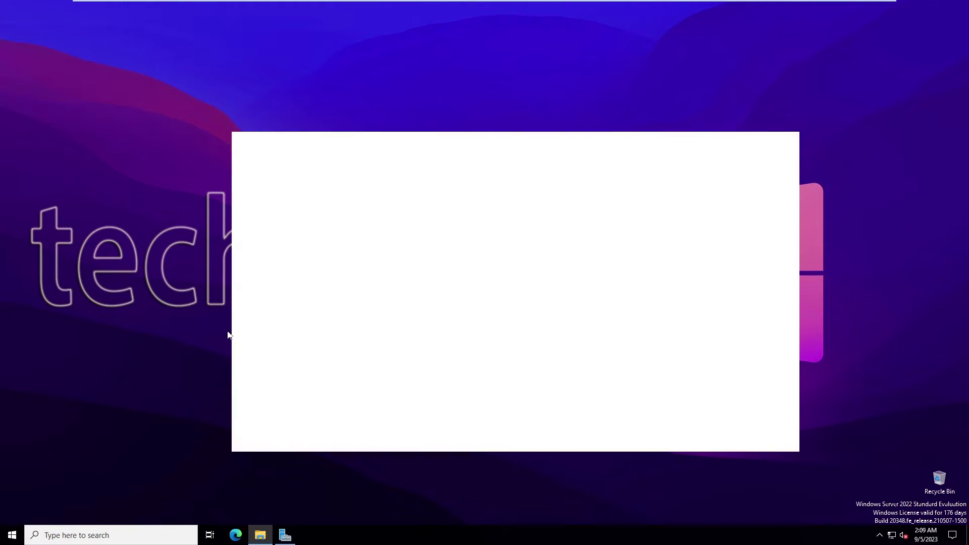
Open Local Disk (C:) from This PC in a maximized File Explorer window.
{"action": "left_click", "coordinate": [264, 295]}
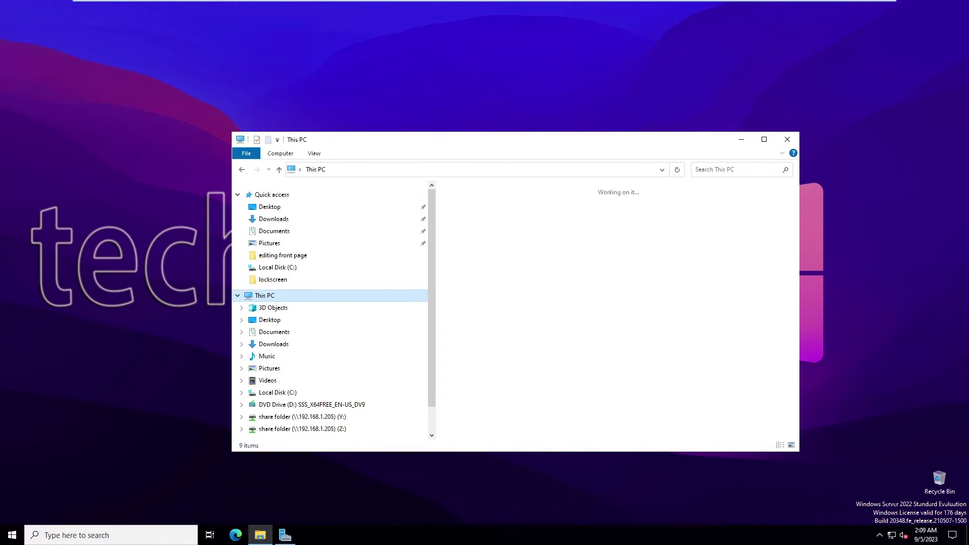
{"action": "double_click", "coordinate": [574, 144]}
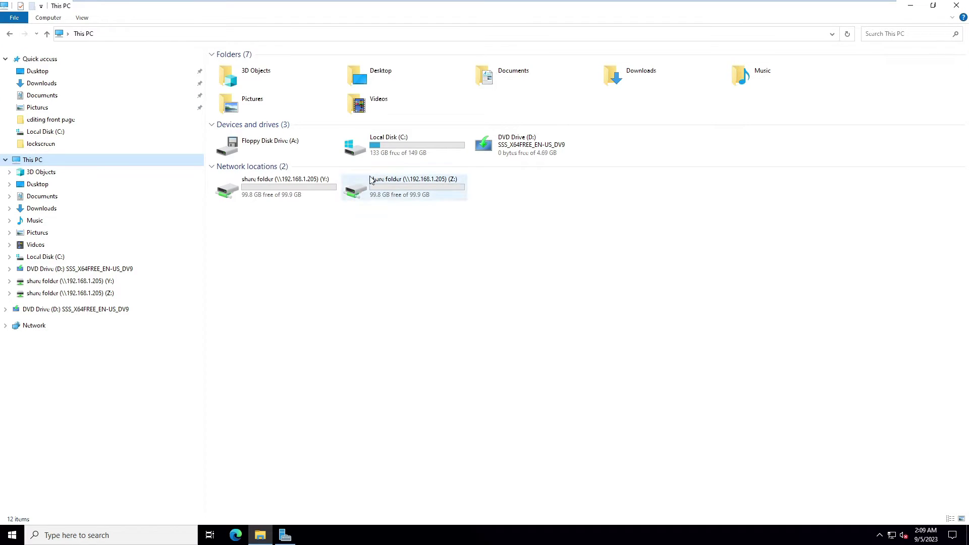
{"action": "double_click", "coordinate": [380, 153]}
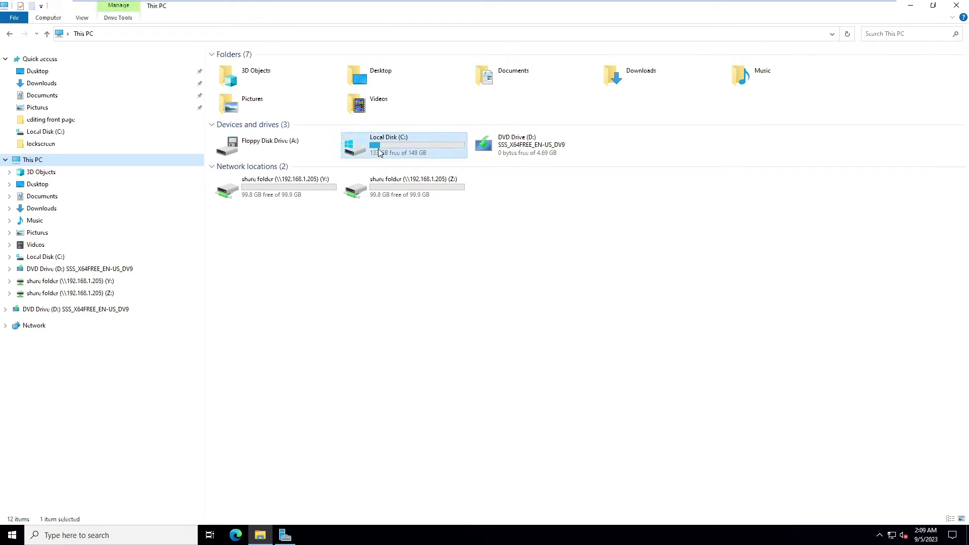
Create a new folder named accounts at the root of Local Disk (C:).
{"action": "right_click", "coordinate": [308, 188]}
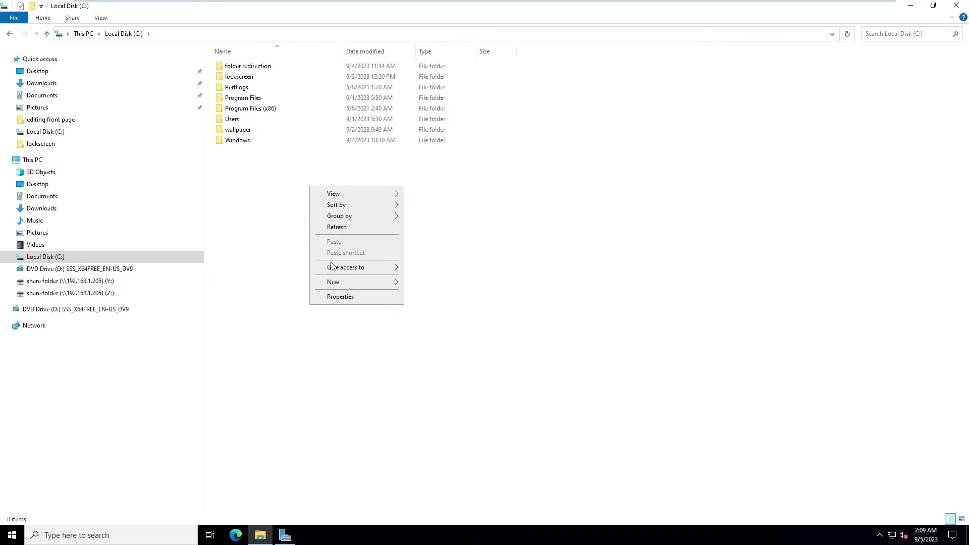
{"action": "mouse_move", "coordinate": [343, 283]}
{"action": "left_click", "coordinate": [444, 281]}
{"action": "type", "text": "ac"}
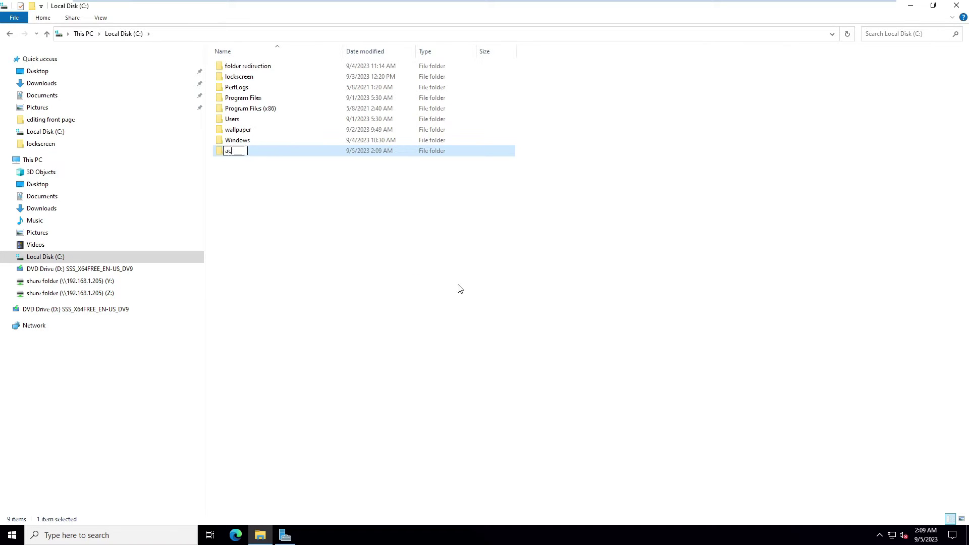
{"action": "type", "text": "counts"}
{"action": "key", "text": "Return"}
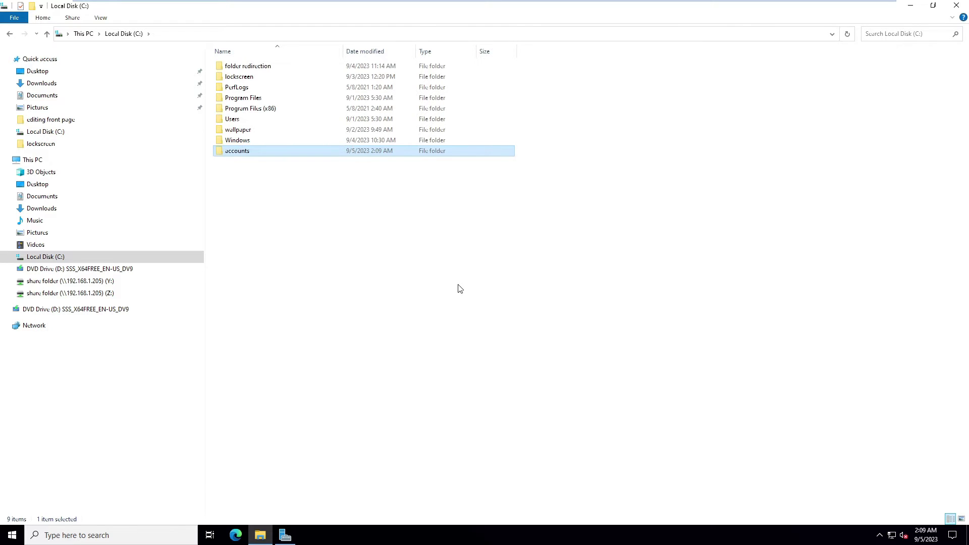
{"action": "right_click", "coordinate": [233, 152]}
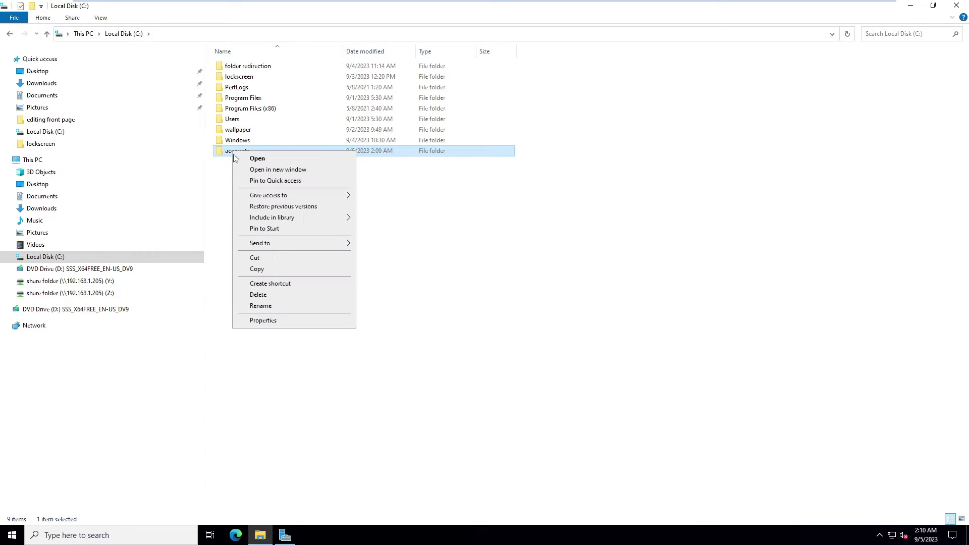
Share the accounts folder on the network through its Sharing properties.
{"action": "left_click", "coordinate": [266, 323]}
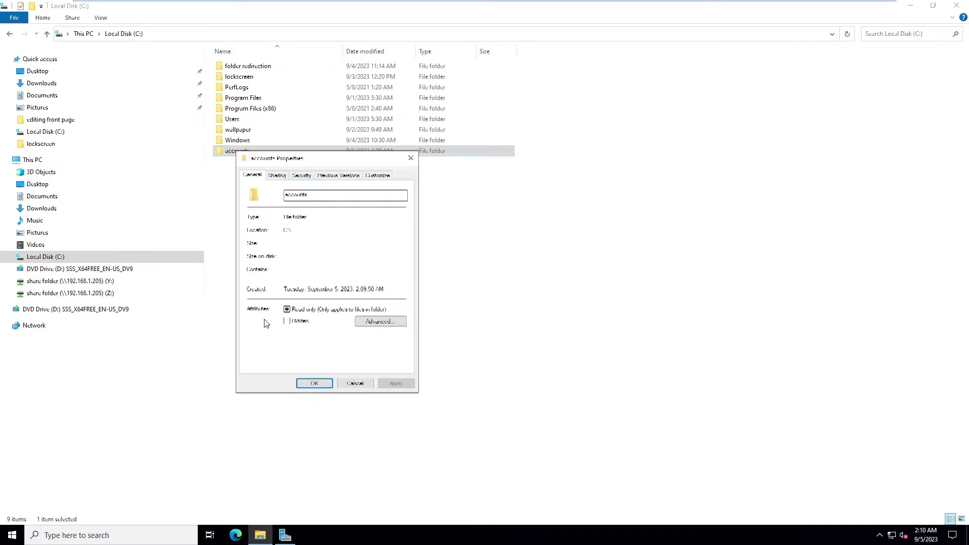
{"action": "left_click", "coordinate": [276, 177]}
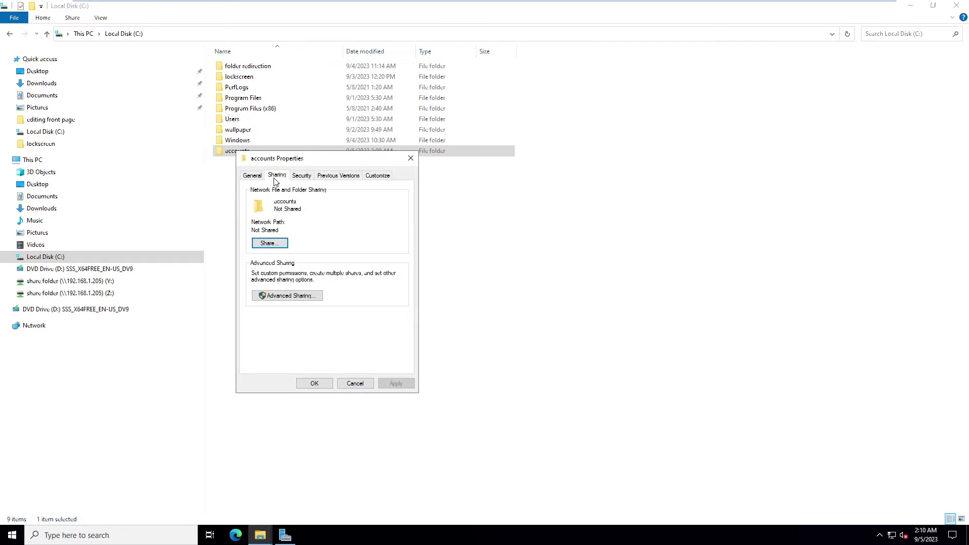
{"action": "left_click", "coordinate": [270, 245]}
{"action": "left_click", "coordinate": [428, 382]}
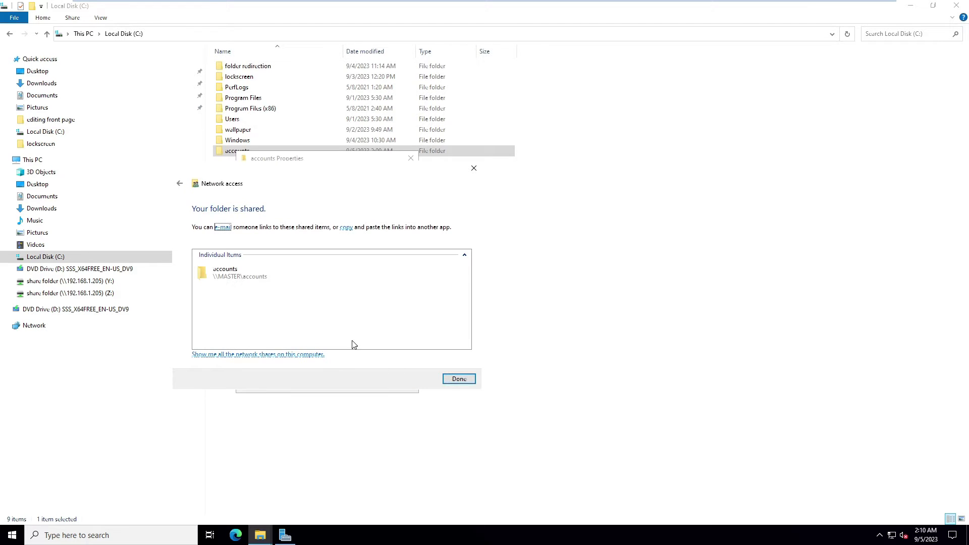
{"action": "left_click", "coordinate": [458, 379]}
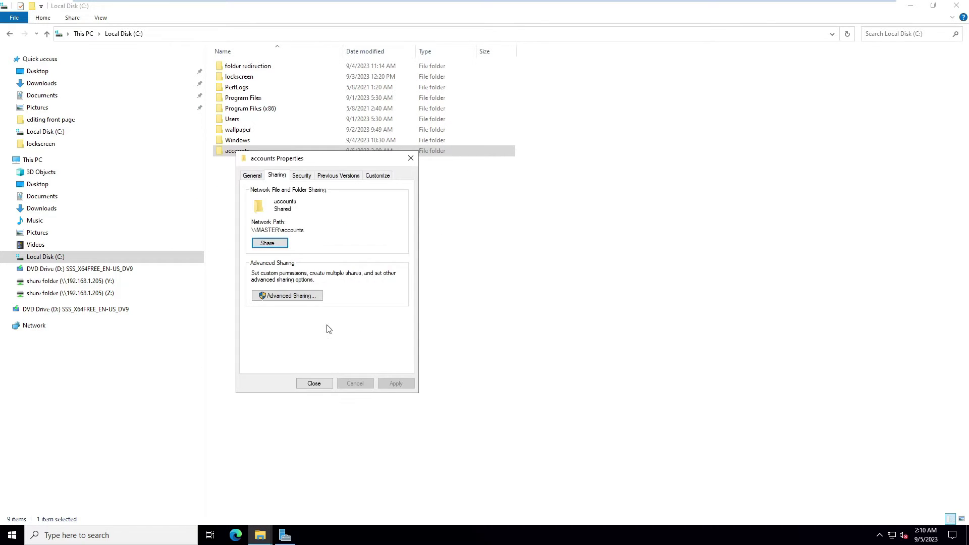
In Advanced Sharing, open the share Permissions and begin adding a user or group.
{"action": "left_click", "coordinate": [285, 296]}
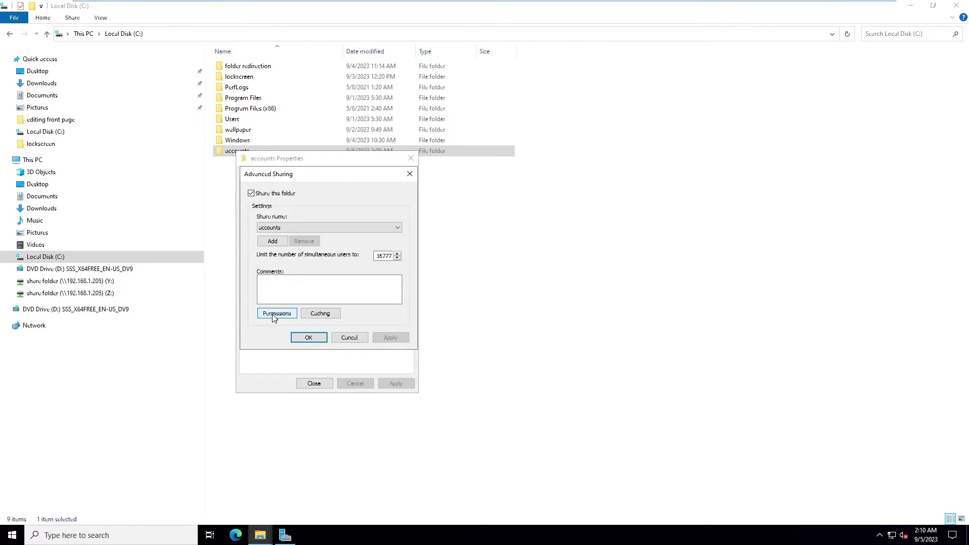
{"action": "left_click", "coordinate": [276, 313]}
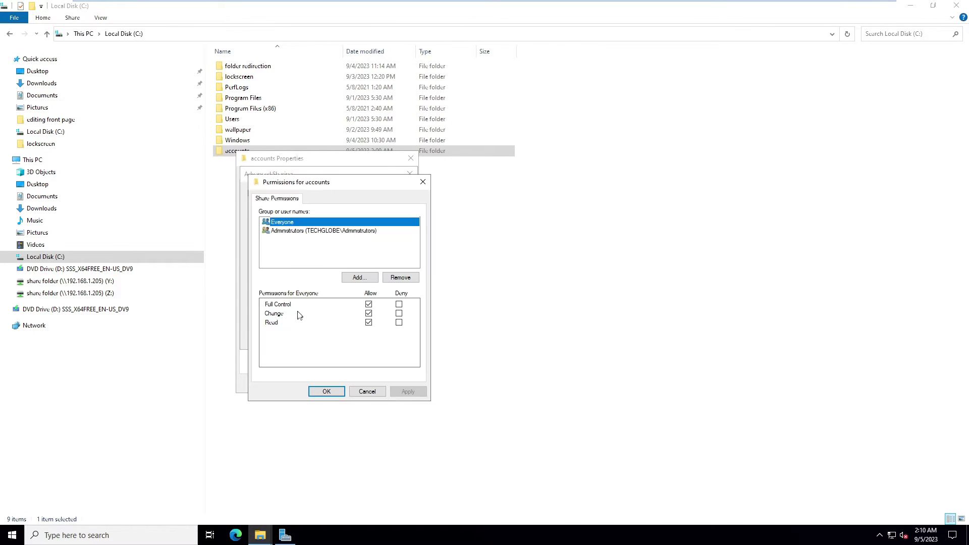
{"action": "left_click", "coordinate": [360, 277]}
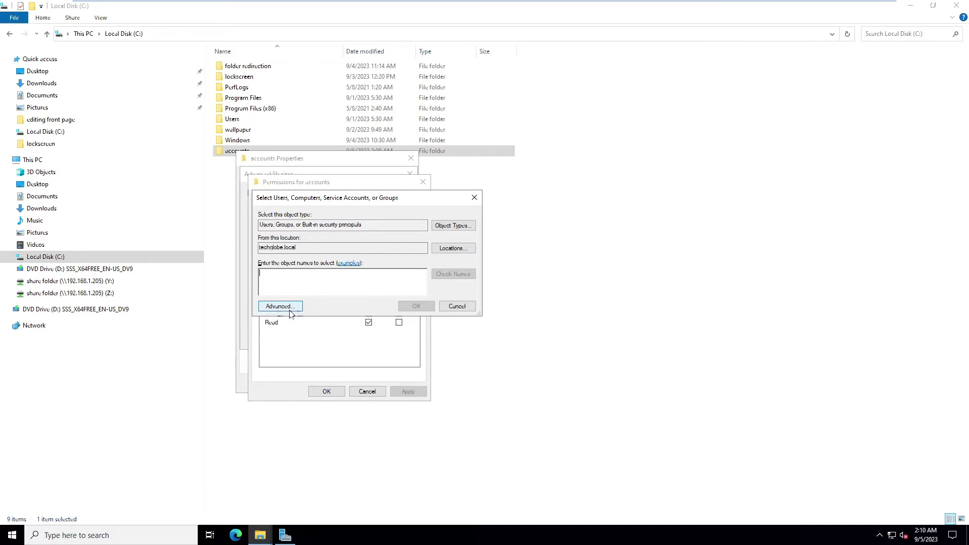
Search the domain for the Root account and add it to the share permissions.
{"action": "left_click", "coordinate": [281, 307]}
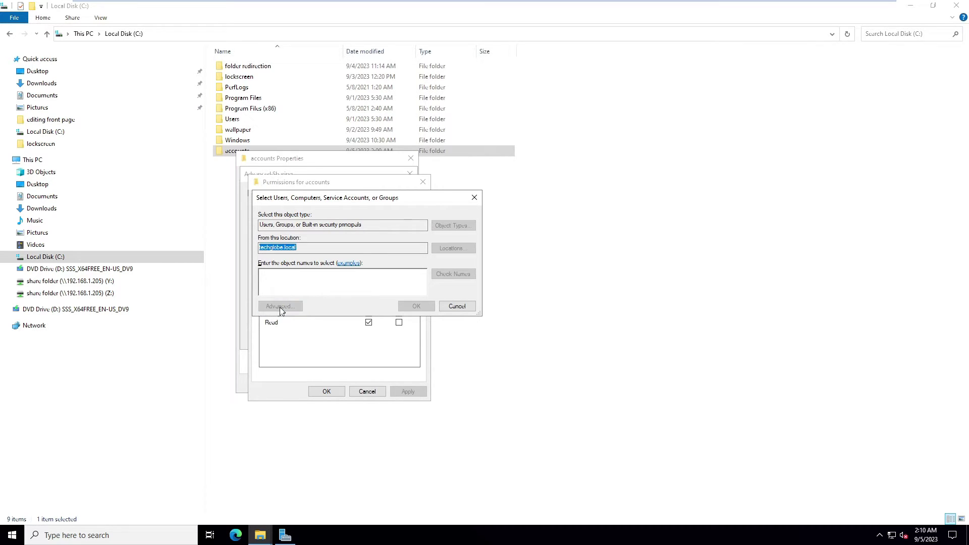
{"action": "left_click", "coordinate": [491, 308]}
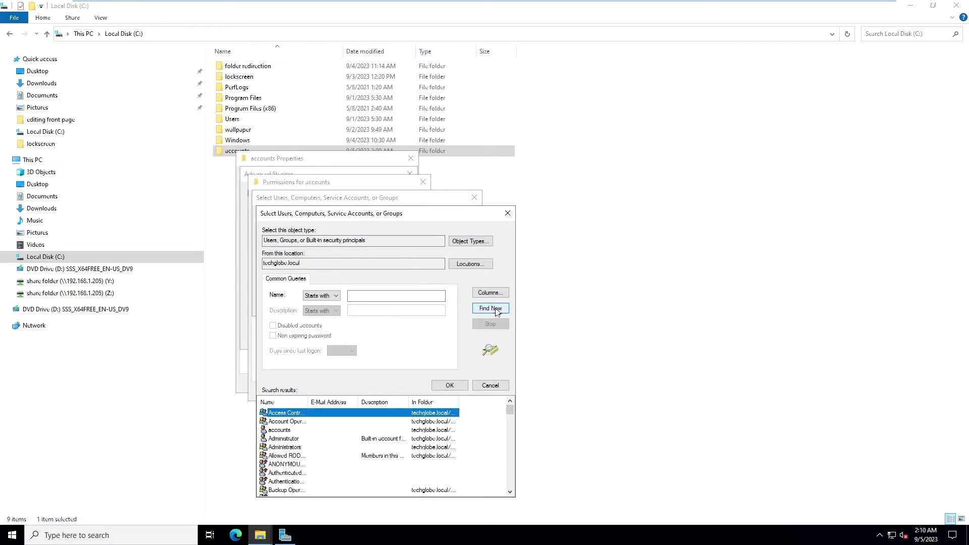
{"action": "left_click_drag", "start_coordinate": [412, 217], "coordinate": [417, 117]}
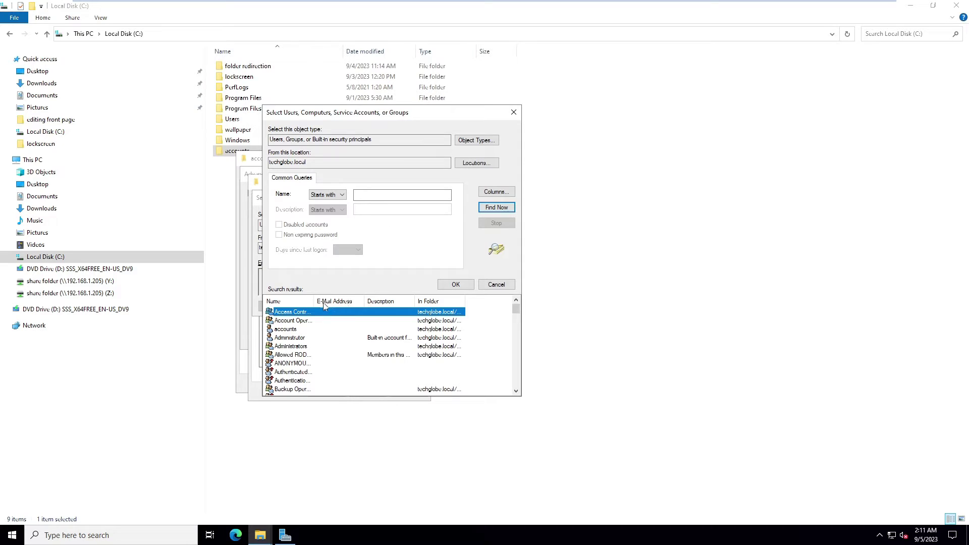
{"action": "left_click_drag", "start_coordinate": [314, 301], "coordinate": [361, 301]}
{"action": "type", "text": "root"}
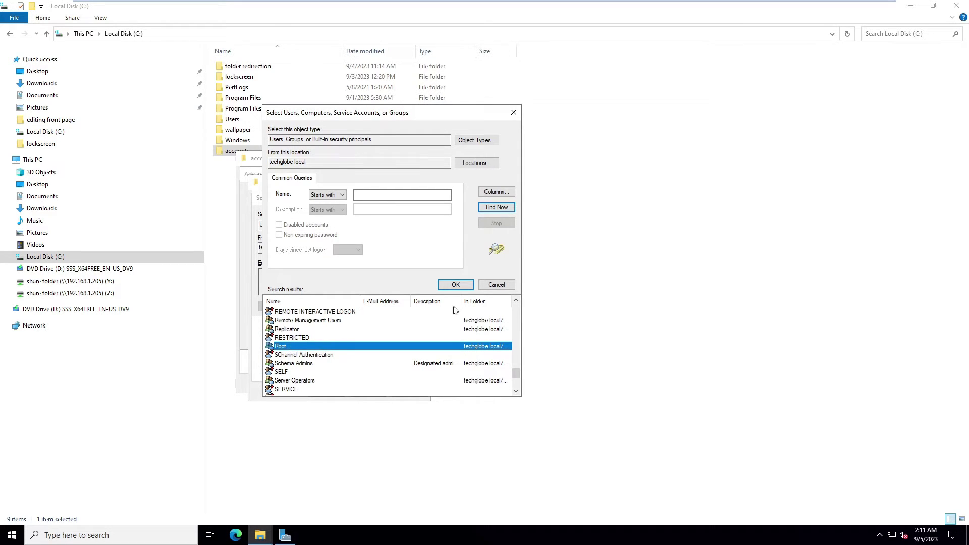
{"action": "left_click", "coordinate": [455, 286]}
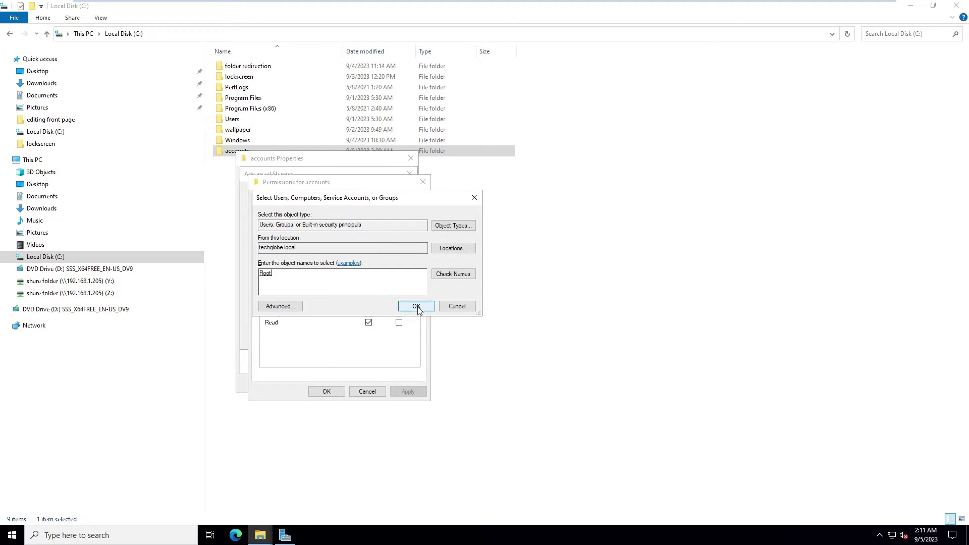
{"action": "left_click", "coordinate": [416, 306]}
Allow Root Full Control on the share and apply the advanced sharing settings.
{"action": "left_click", "coordinate": [369, 305]}
{"action": "left_click", "coordinate": [401, 393]}
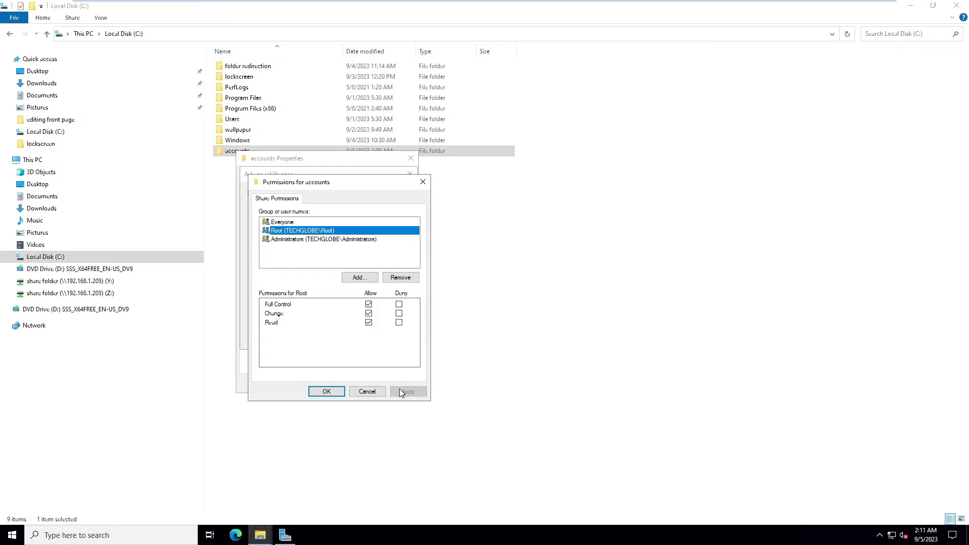
{"action": "left_click", "coordinate": [325, 392]}
{"action": "left_click", "coordinate": [391, 338]}
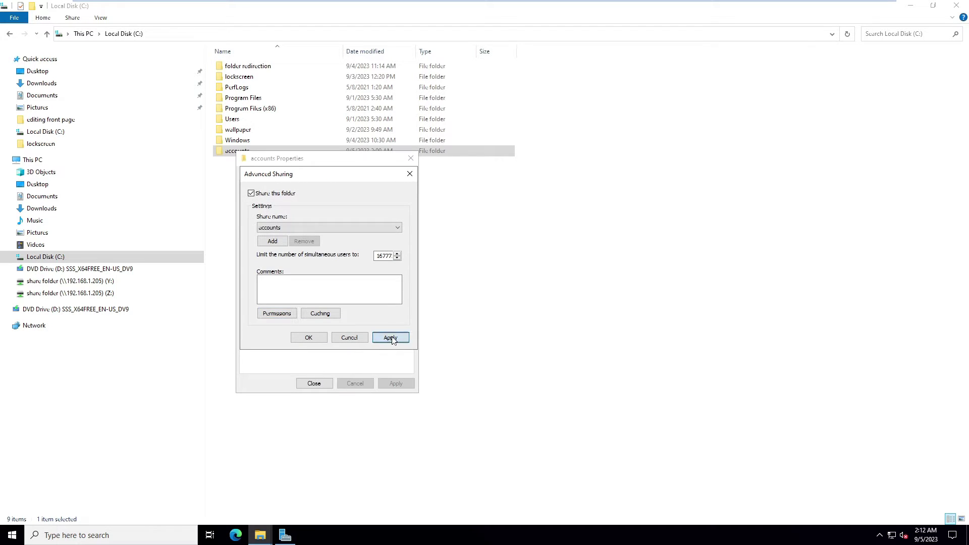
{"action": "left_click", "coordinate": [309, 338]}
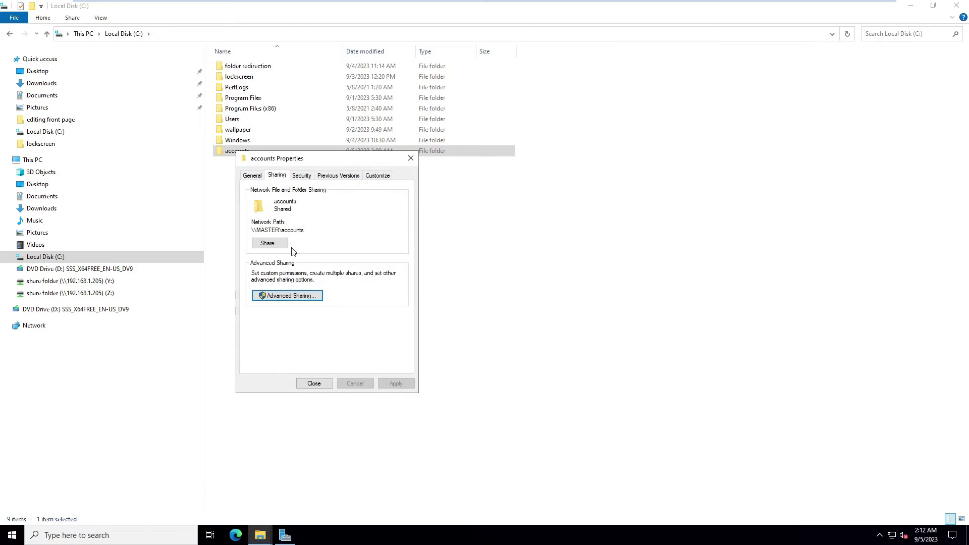
Copy the accounts folder's network path.
{"action": "left_click_drag", "start_coordinate": [310, 231], "coordinate": [255, 230]}
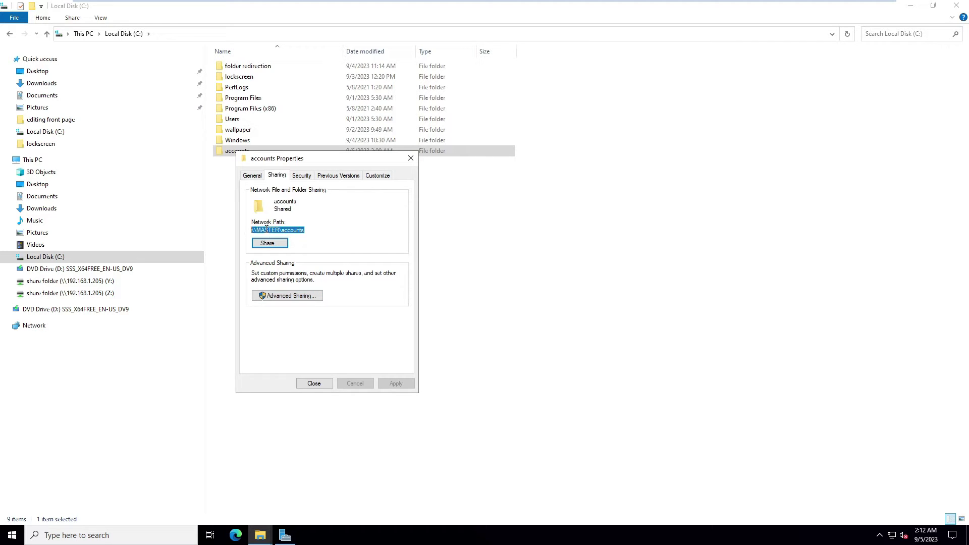
{"action": "right_click", "coordinate": [267, 230]}
{"action": "left_click", "coordinate": [296, 259]}
Open the folder's Advanced Security Settings and enable permission inheritance.
{"action": "left_click", "coordinate": [302, 176]}
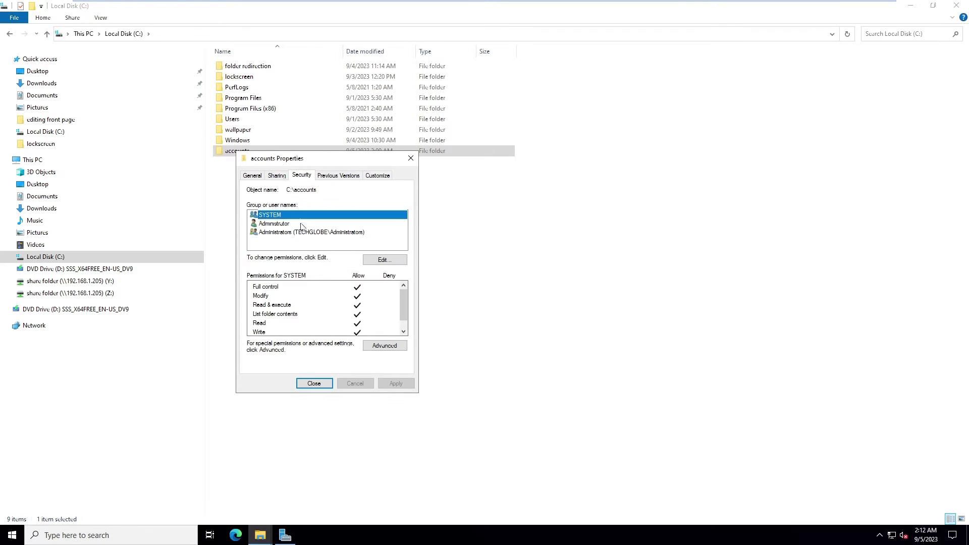
{"action": "left_click", "coordinate": [384, 346]}
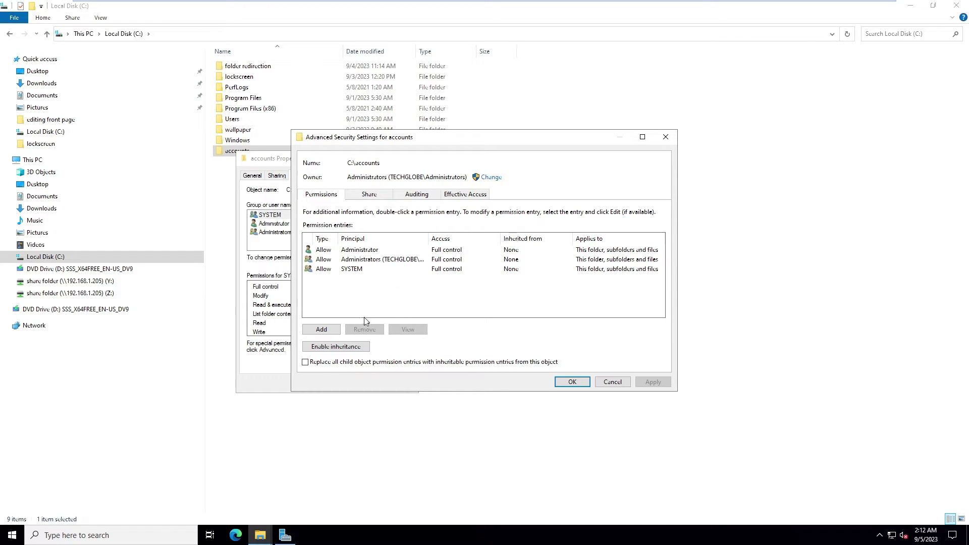
{"action": "left_click", "coordinate": [323, 348]}
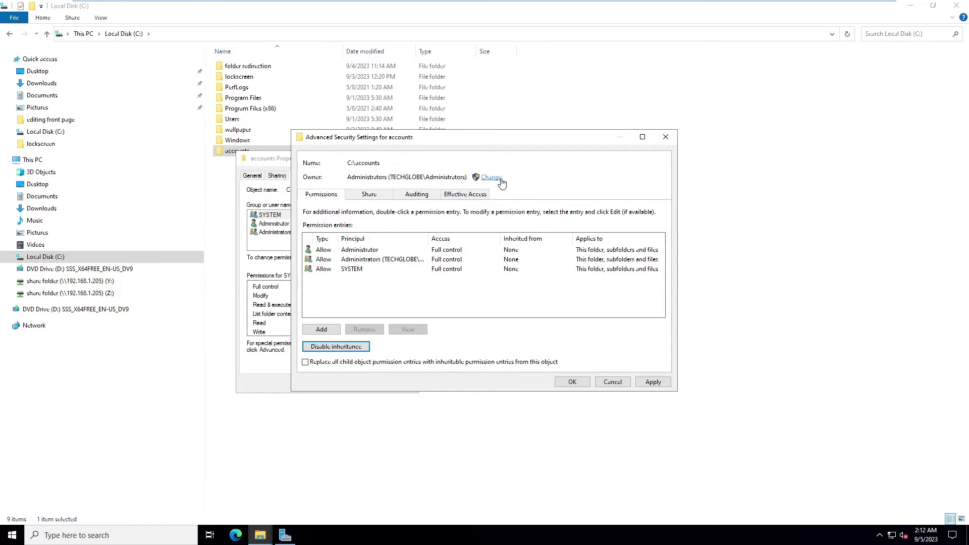
Change the folder's owner to the accounts object found by domain search.
{"action": "left_click", "coordinate": [492, 177]}
{"action": "left_click", "coordinate": [467, 255]}
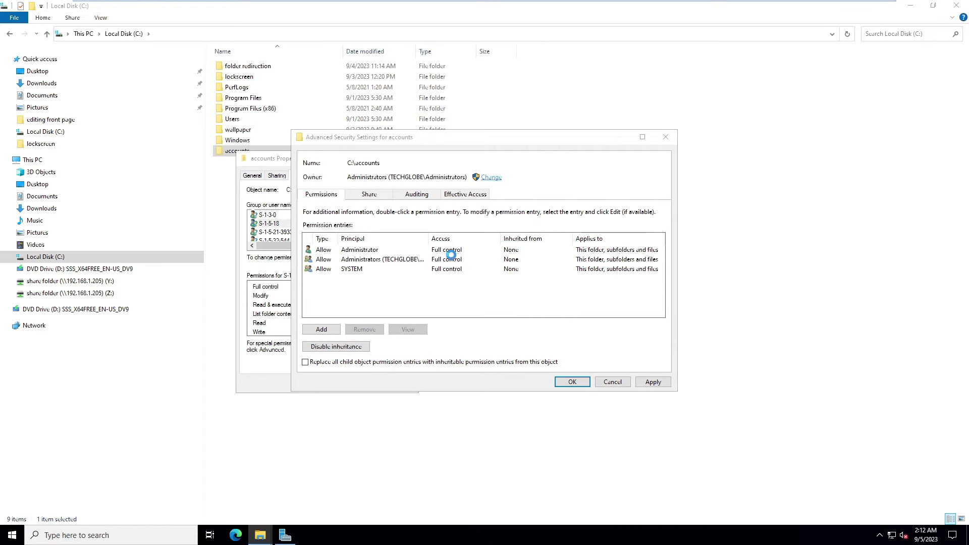
{"action": "left_click", "coordinate": [322, 262]}
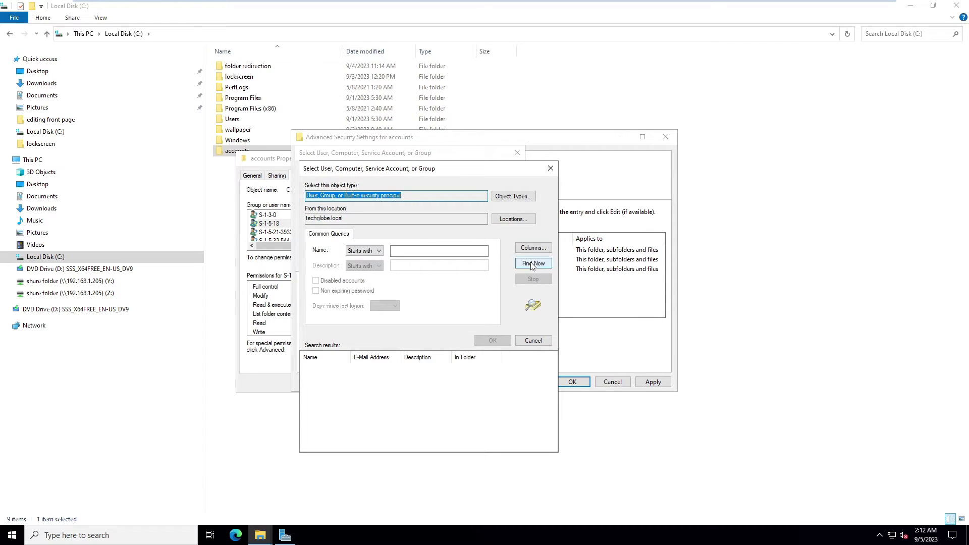
{"action": "left_click", "coordinate": [532, 263]}
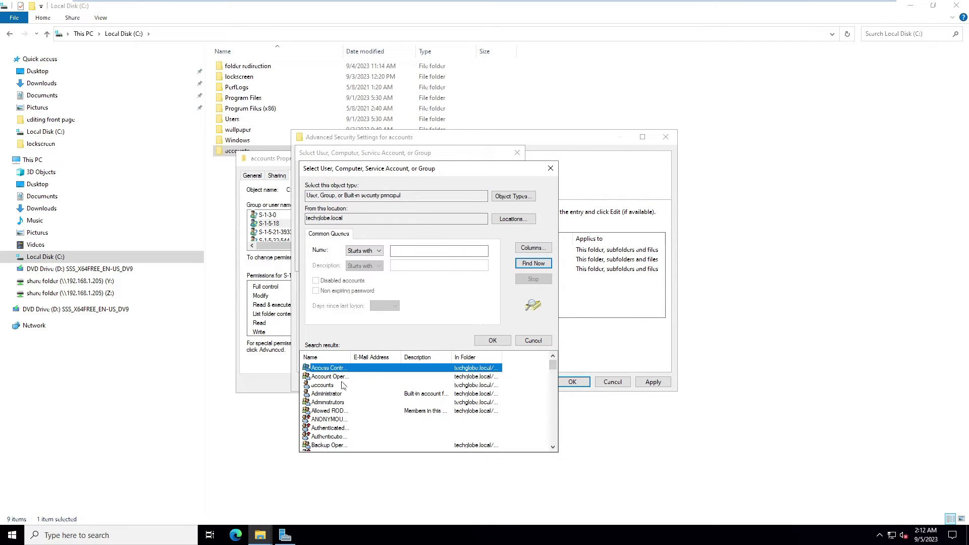
{"action": "left_click", "coordinate": [329, 385]}
{"action": "scroll", "coordinate": [392, 364], "scroll_direction": "down", "scroll_amount": 1}
{"action": "scroll", "coordinate": [392, 364], "scroll_direction": "down", "scroll_amount": 5}
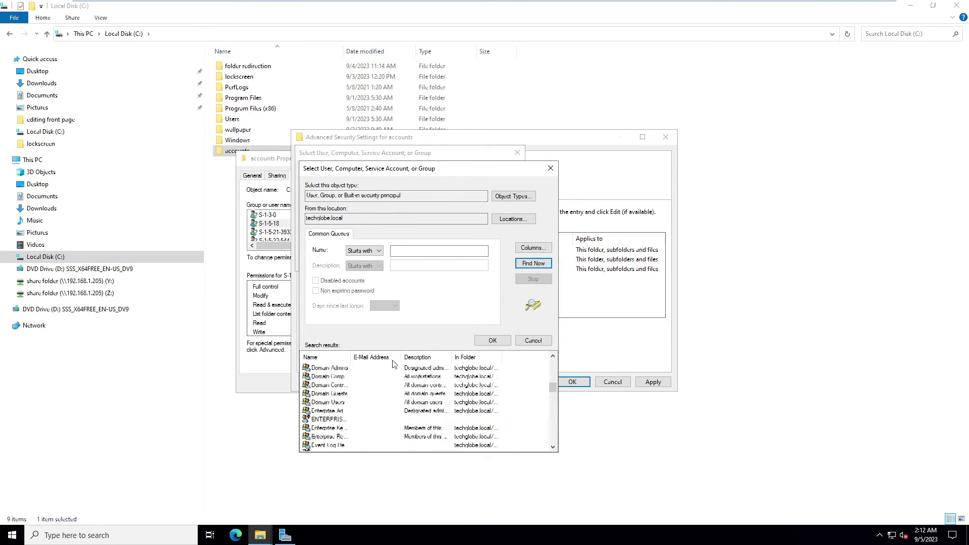
{"action": "left_click", "coordinate": [505, 343]}
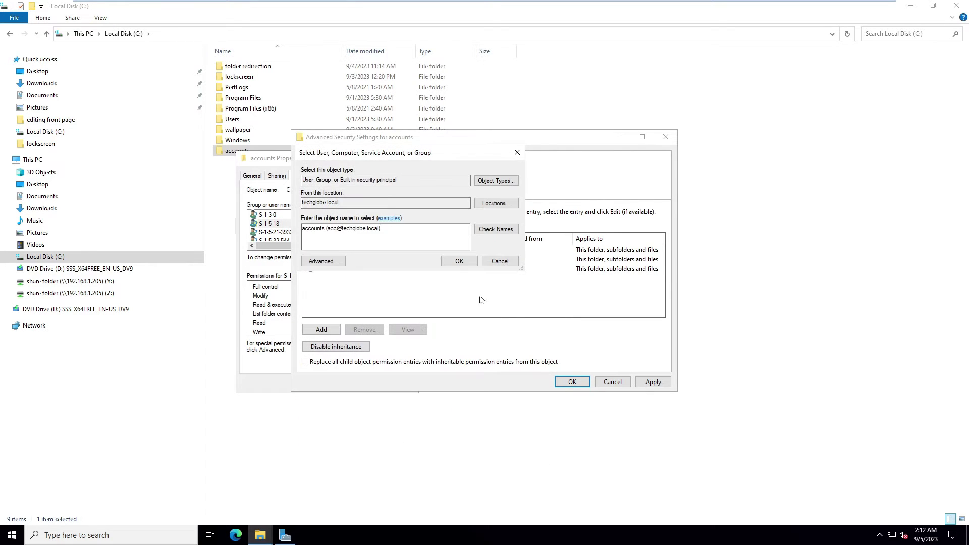
{"action": "left_click", "coordinate": [464, 260]}
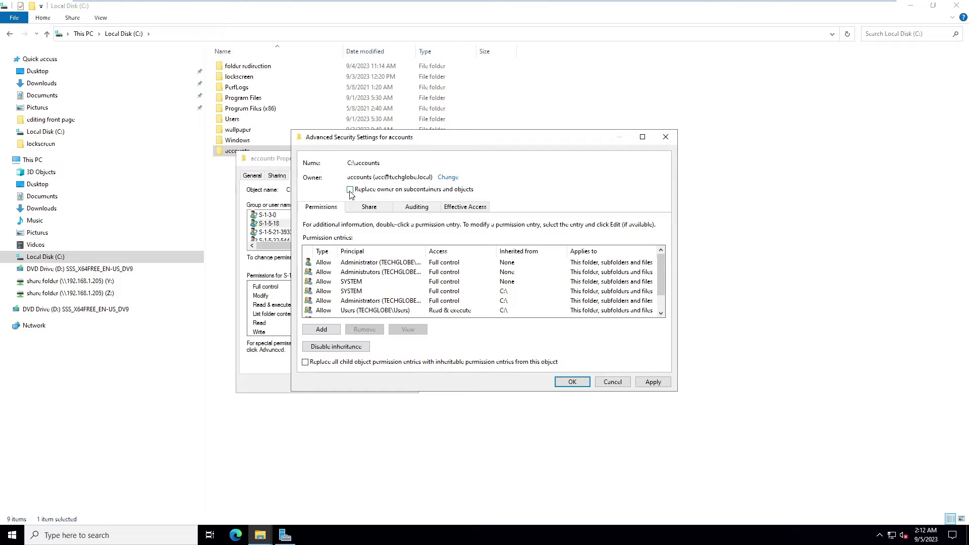
Apply the ownership change and close the accounts folder properties.
{"action": "left_click", "coordinate": [566, 382]}
{"action": "left_click", "coordinate": [314, 384]}
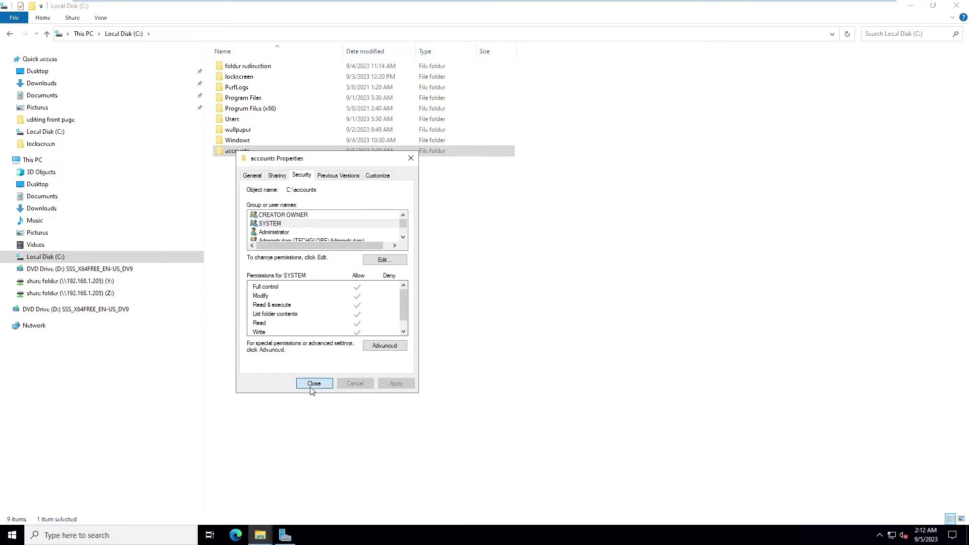
{"action": "right_click", "coordinate": [337, 276]}
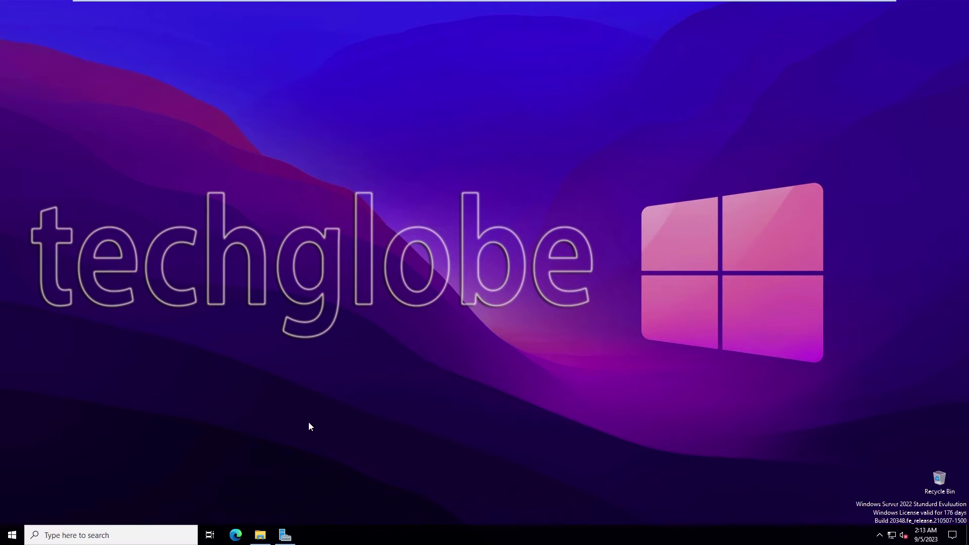
Open Server Manager maximized and launch Group Policy Management from Tools.
{"action": "left_click", "coordinate": [285, 537]}
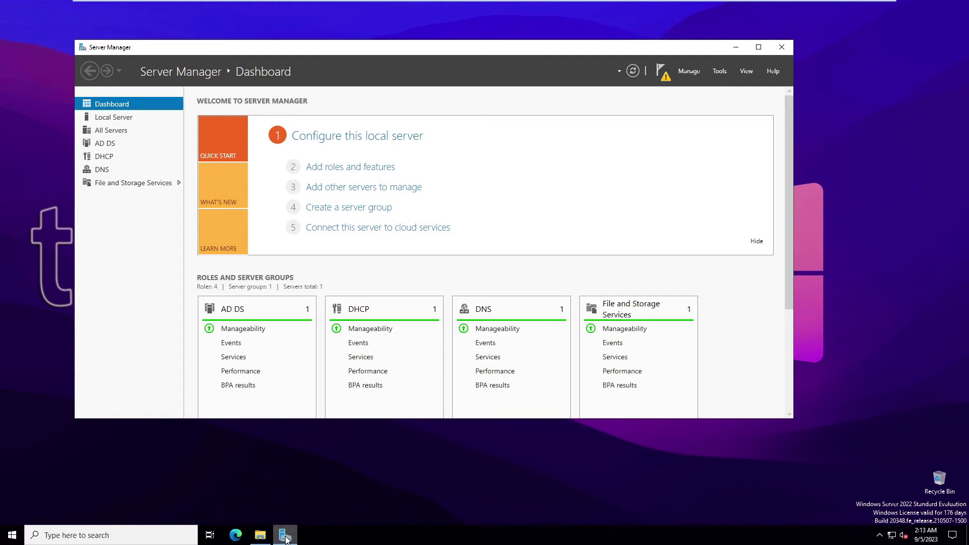
{"action": "left_click", "coordinate": [759, 48]}
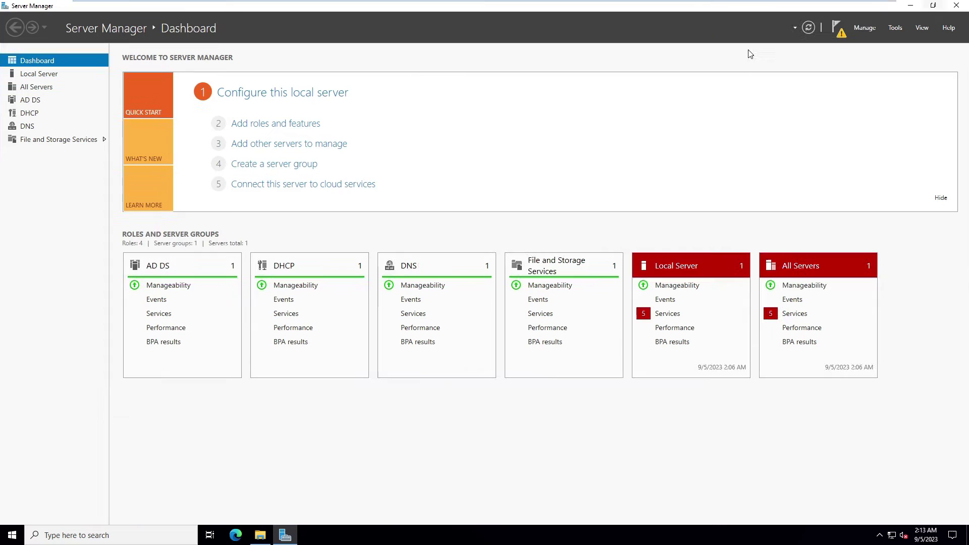
{"action": "left_click", "coordinate": [901, 28]}
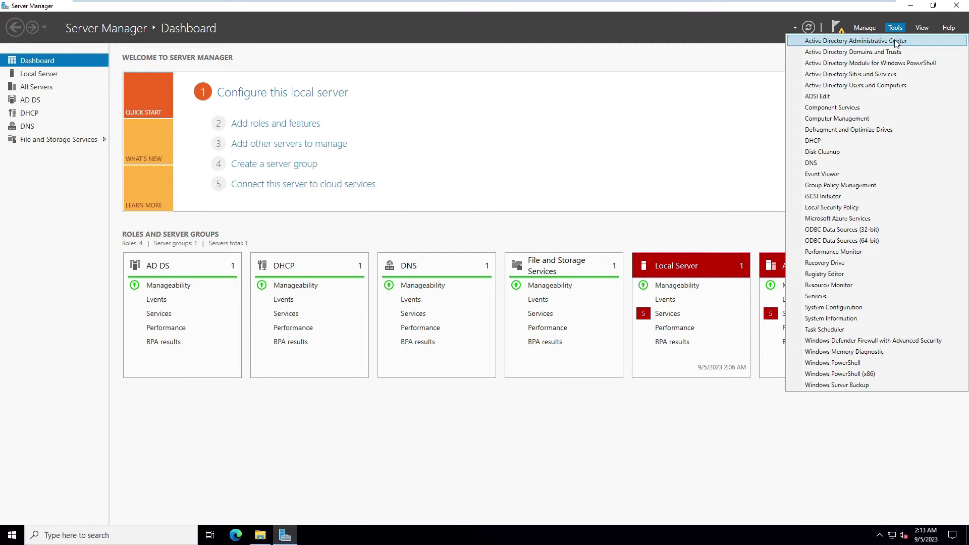
{"action": "left_click", "coordinate": [840, 190]}
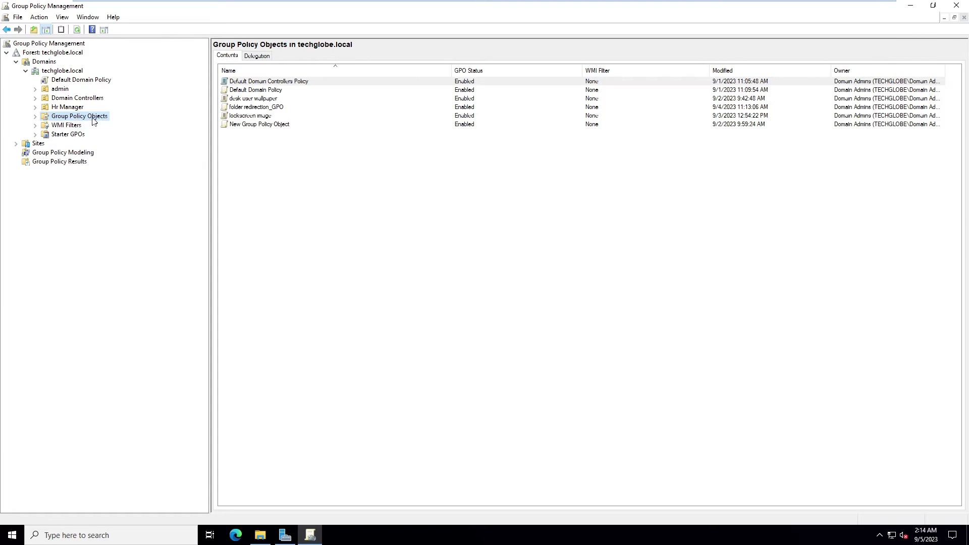
Create a new GPO under Group Policy Objects, pasting in the name network drives Using Logon Script_GPO.
{"action": "left_click", "coordinate": [35, 116]}
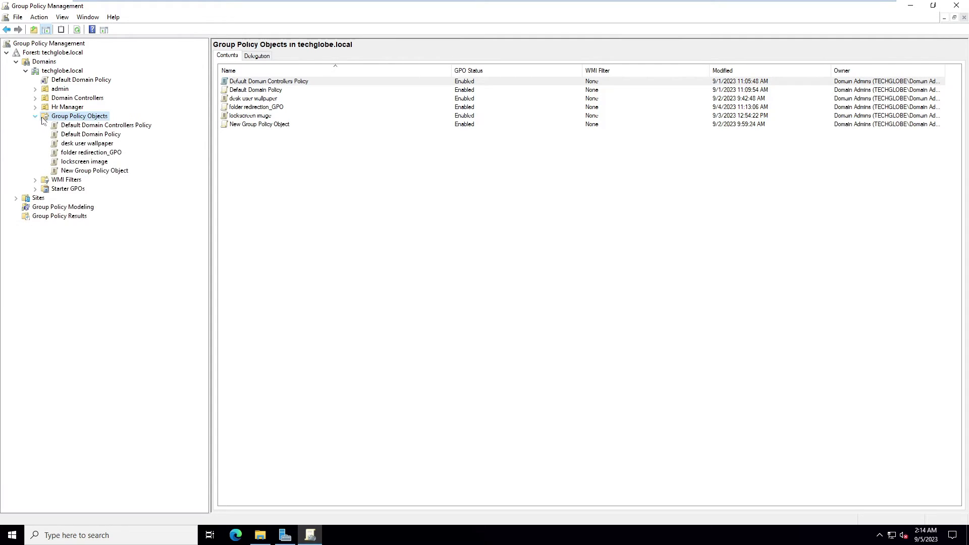
{"action": "right_click", "coordinate": [62, 119]}
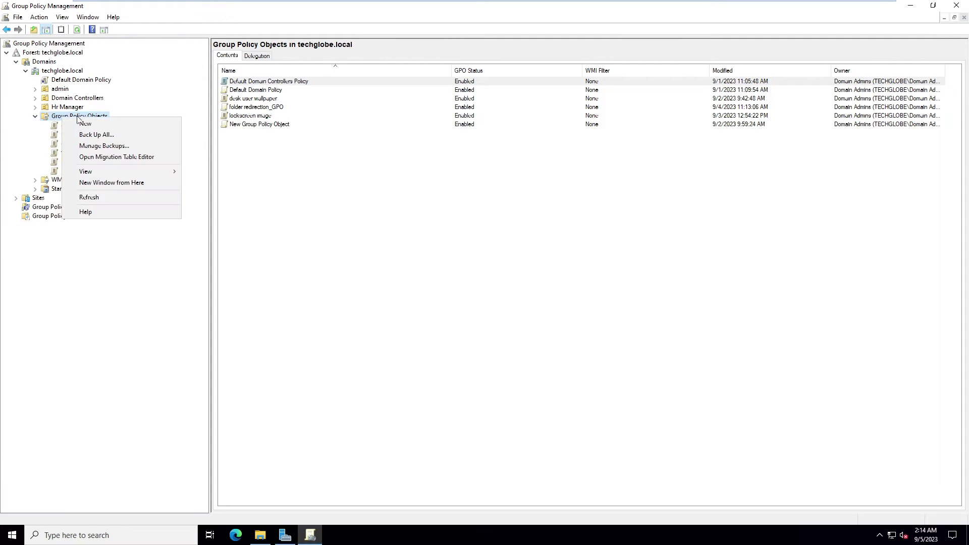
{"action": "left_click", "coordinate": [118, 126]}
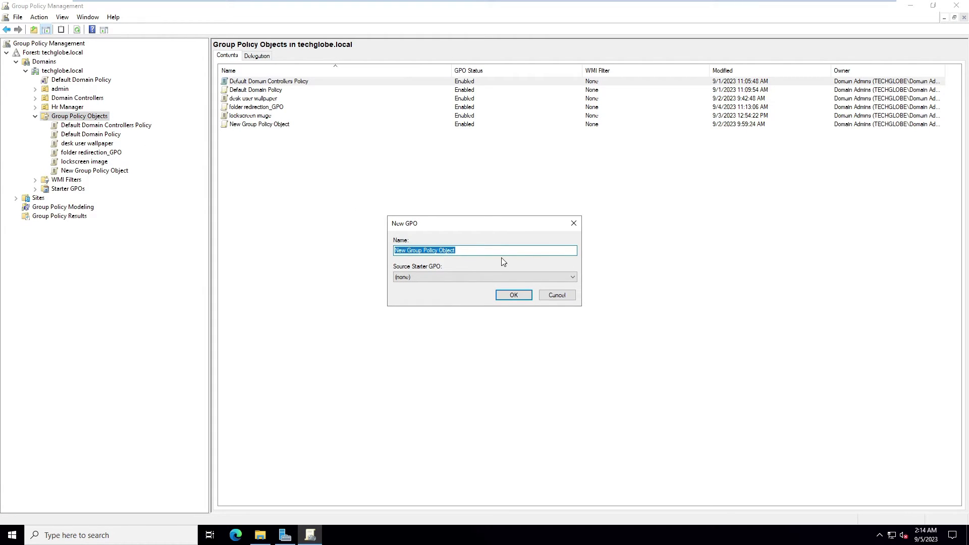
{"action": "key", "text": "ctrl+v"}
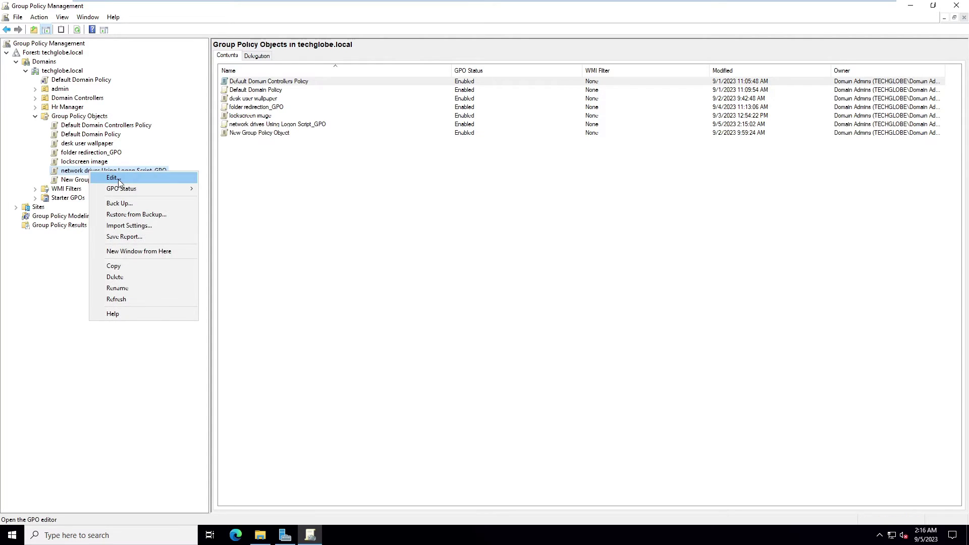
Edit the new GPO and expand User Configuration > Policies > Windows Settings.
{"action": "left_click", "coordinate": [116, 180]}
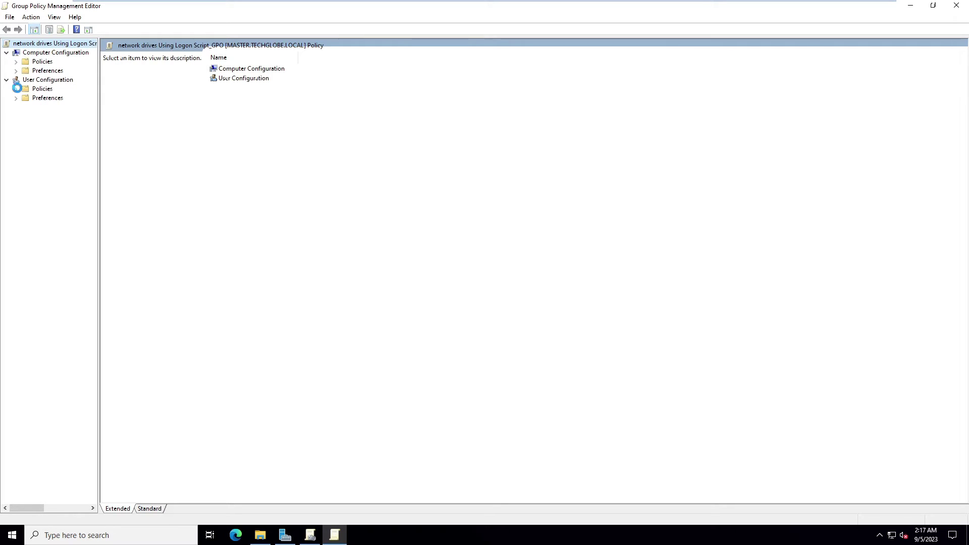
{"action": "left_click", "coordinate": [17, 90]}
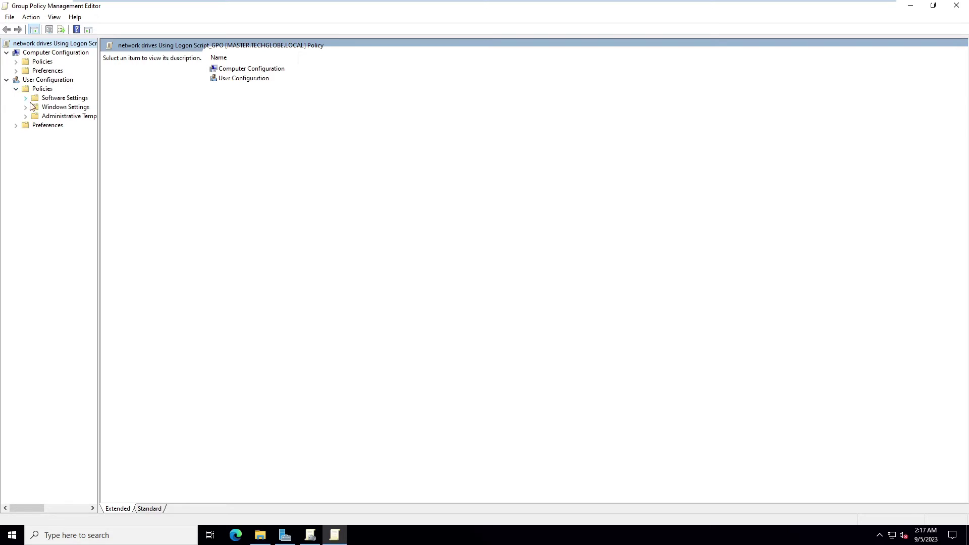
{"action": "left_click", "coordinate": [26, 107]}
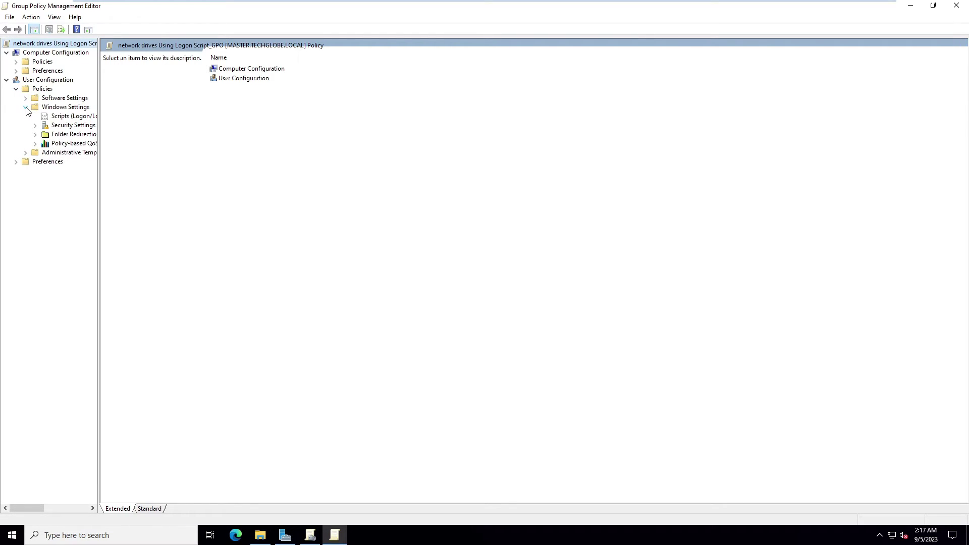
{"action": "left_click_drag", "start_coordinate": [106, 107], "coordinate": [208, 113]}
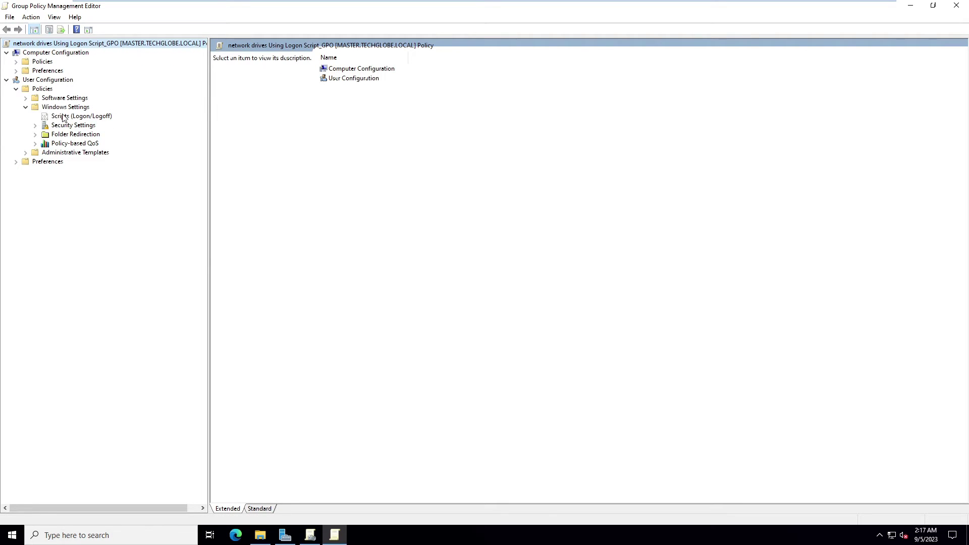
Open the Logon script properties under Scripts (Logon/Logoff).
{"action": "left_click", "coordinate": [63, 118]}
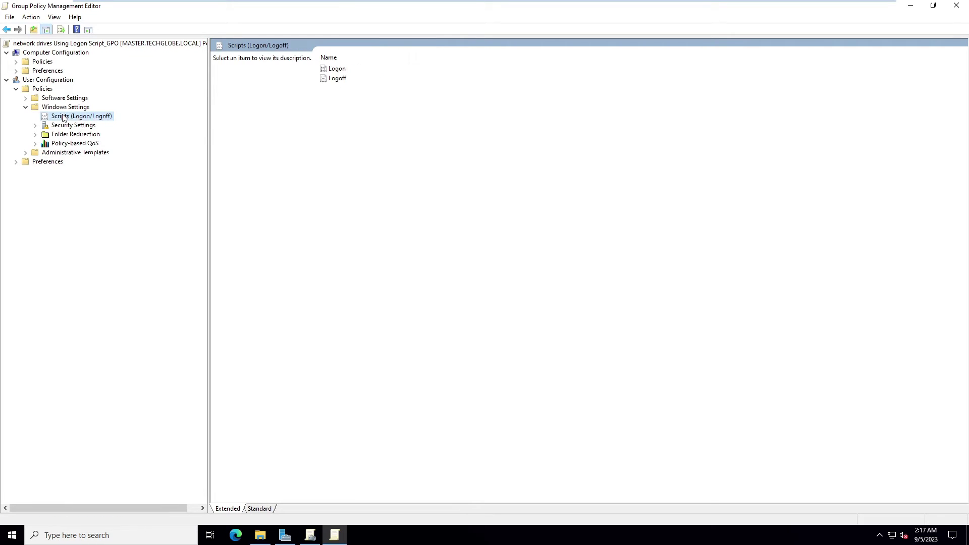
{"action": "right_click", "coordinate": [76, 116]}
{"action": "left_click", "coordinate": [337, 69]}
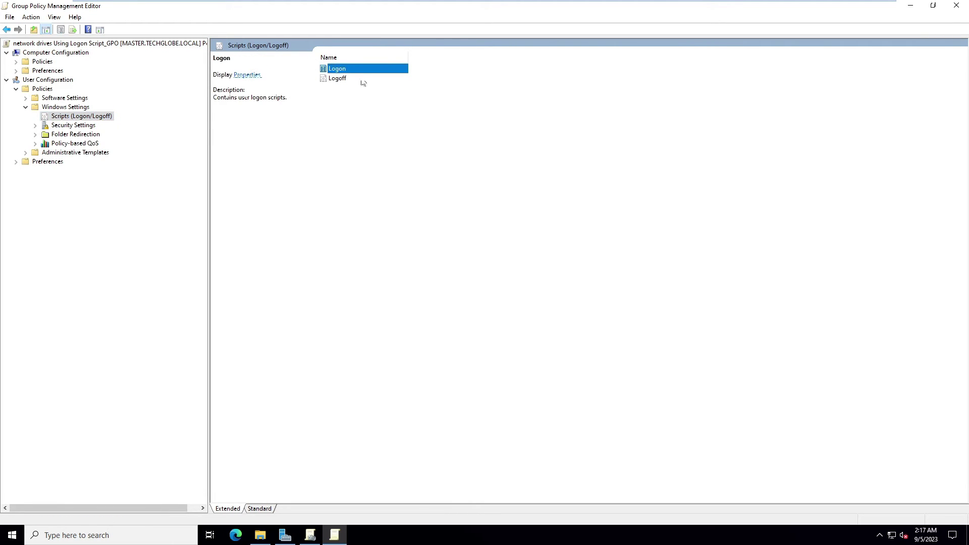
{"action": "double_click", "coordinate": [335, 73]}
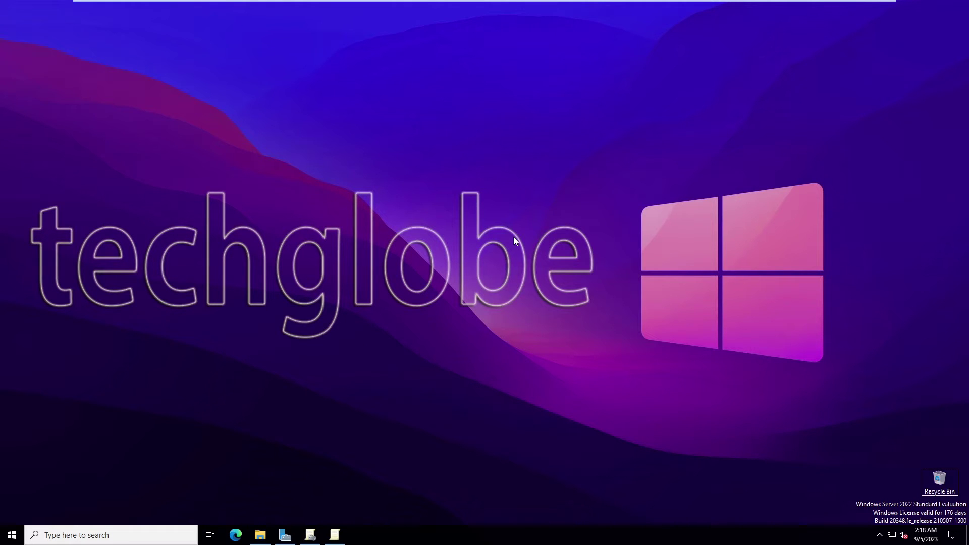
{"action": "key", "text": "super+r"}
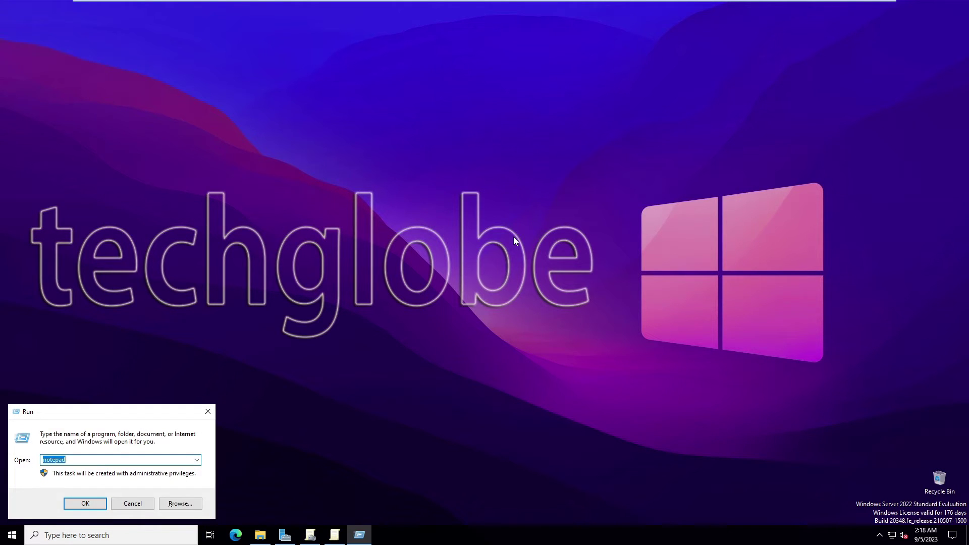
Launch Notepad via Run and type the line 'net use H:'.
{"action": "type", "text": "notepad"}
{"action": "key", "text": "Return"}
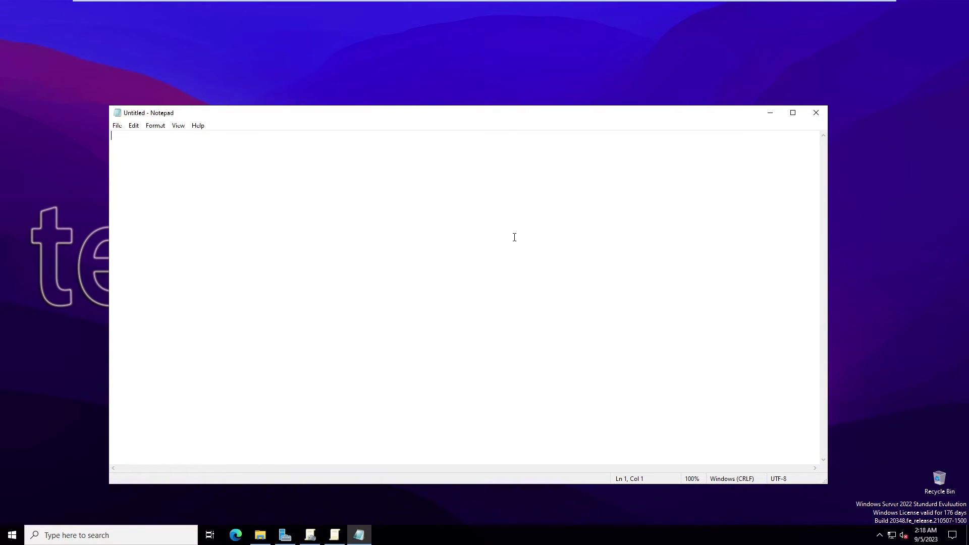
{"action": "type", "text": "ne"}
{"action": "type", "text": "H:"}
{"action": "left_click", "coordinate": [261, 535]}
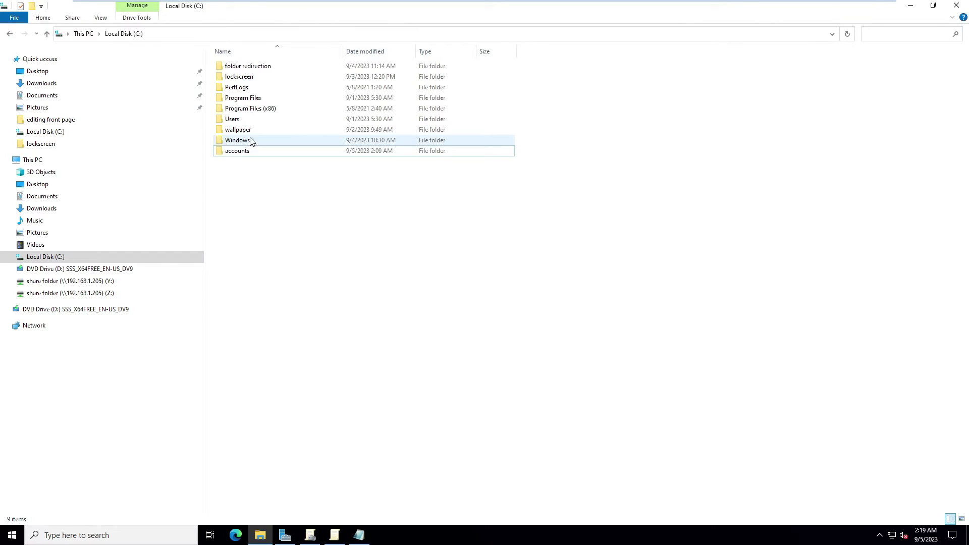
Copy the accounts folder's network path \\MASTER\accounts from its Sharing properties, then close them.
{"action": "right_click", "coordinate": [232, 151]}
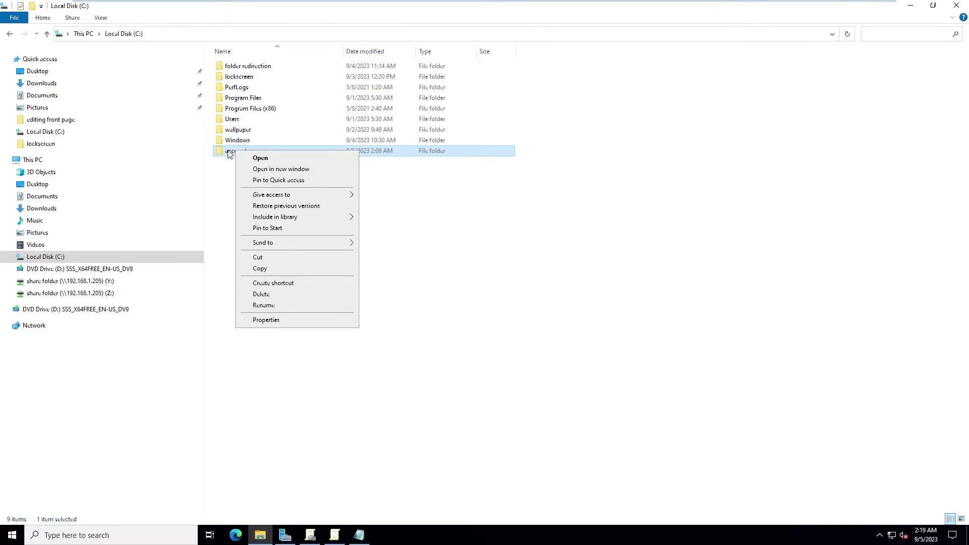
{"action": "left_click", "coordinate": [279, 320]}
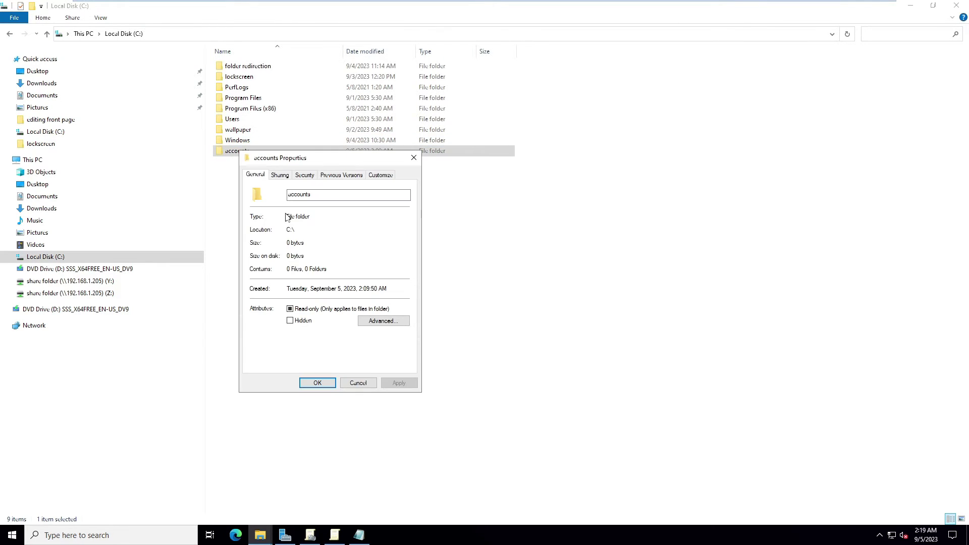
{"action": "left_click", "coordinate": [289, 176]}
{"action": "left_click_drag", "start_coordinate": [309, 232], "coordinate": [248, 231]}
{"action": "right_click", "coordinate": [266, 230]}
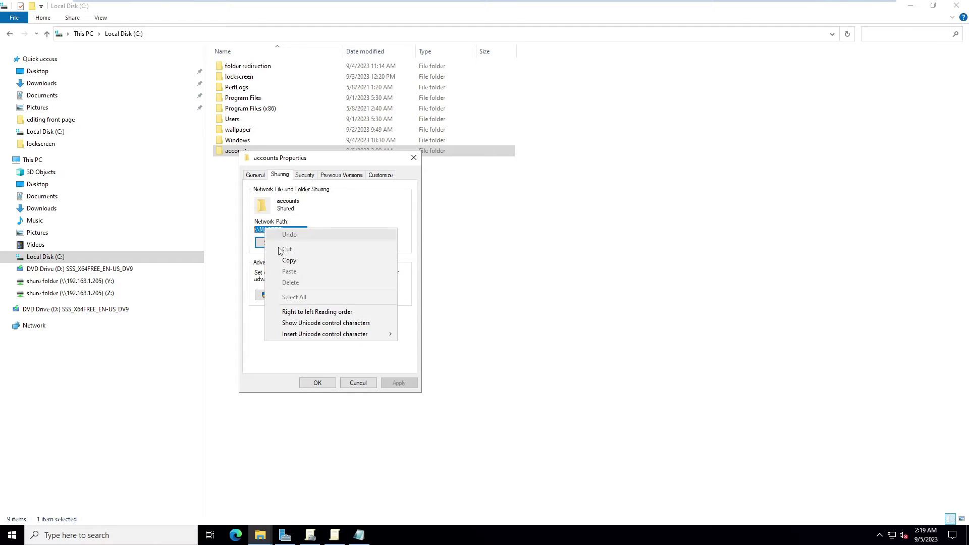
{"action": "left_click", "coordinate": [287, 262]}
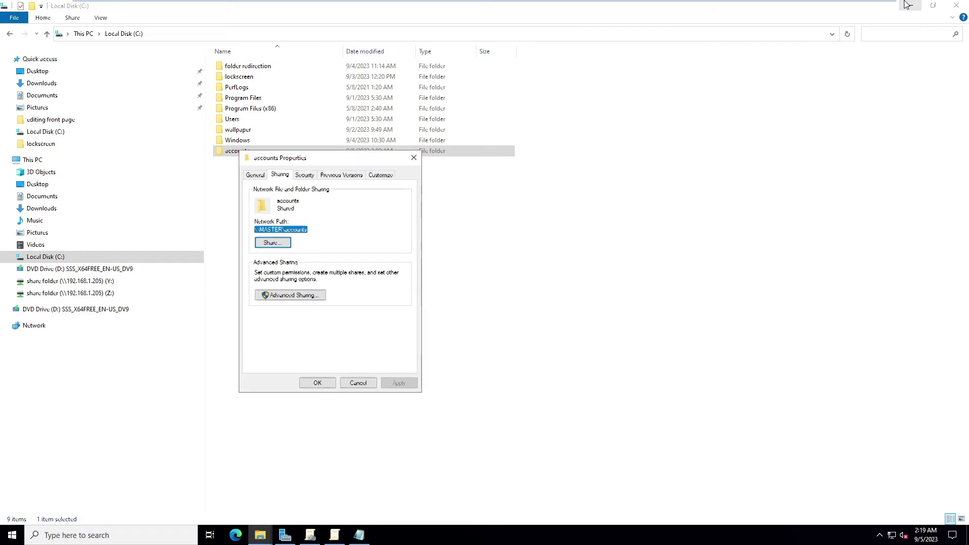
{"action": "left_click", "coordinate": [911, 5]}
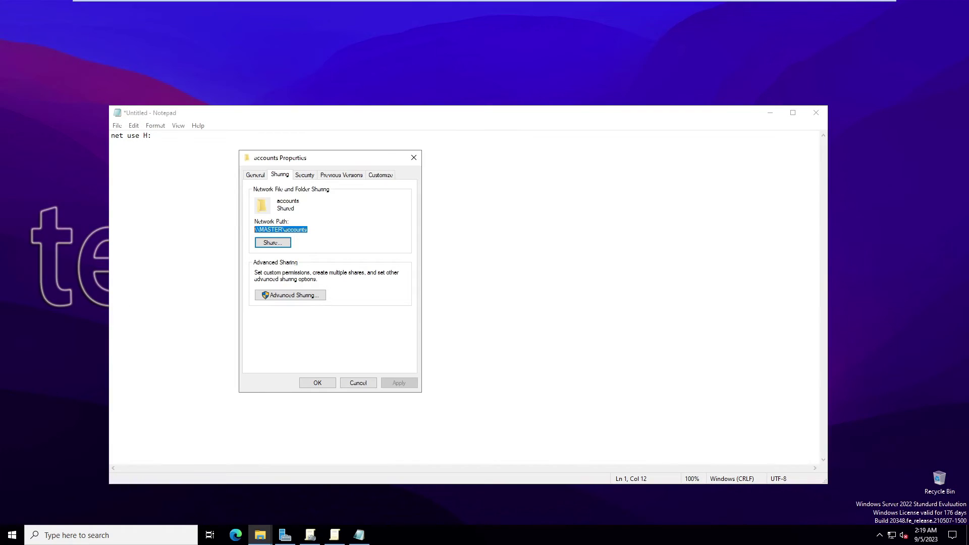
{"action": "left_click", "coordinate": [320, 382]}
Paste \\MASTER\accounts after net use H: and save to the Desktop as logonscript.bat (All Files).
{"action": "key", "text": "ctrl+v"}
{"action": "left_click", "coordinate": [117, 126]}
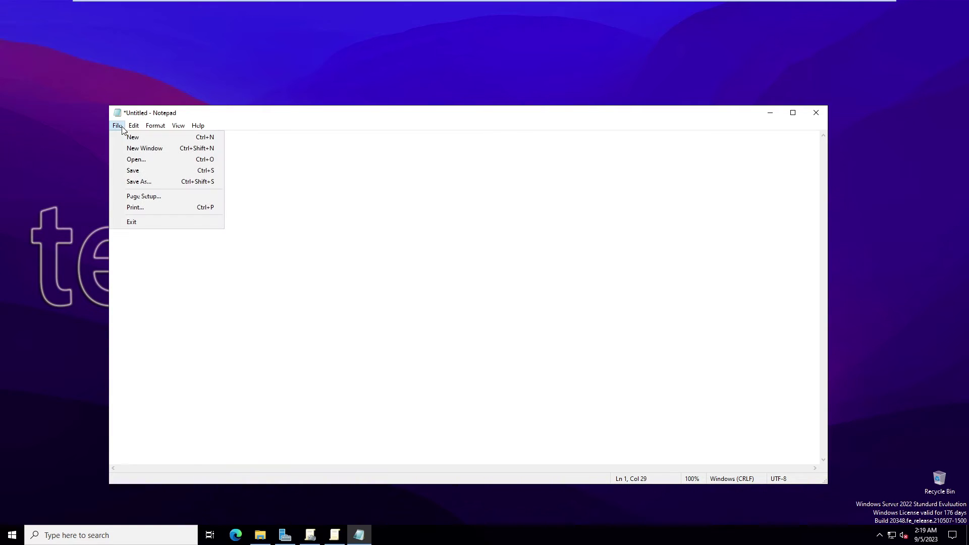
{"action": "left_click", "coordinate": [133, 171]}
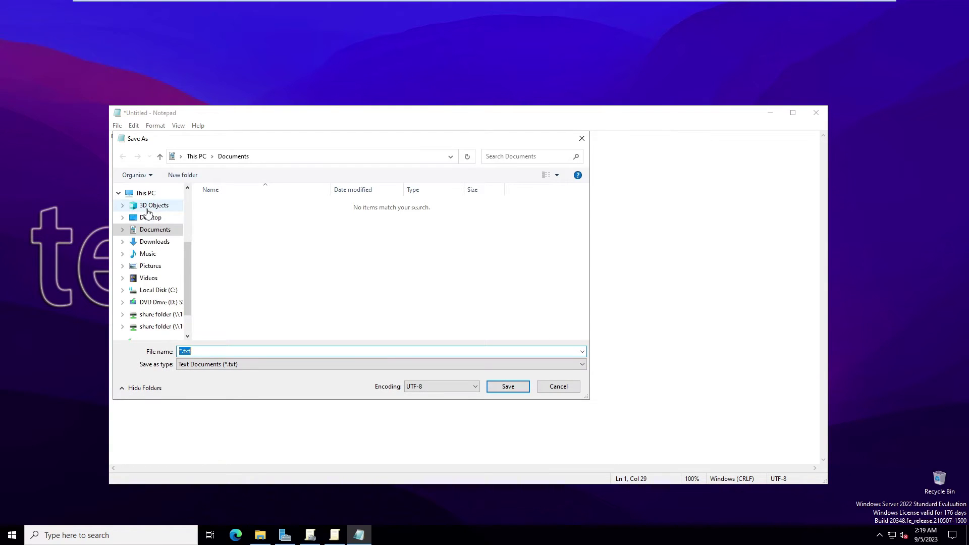
{"action": "scroll", "coordinate": [155, 206], "scroll_direction": "up", "scroll_amount": 1}
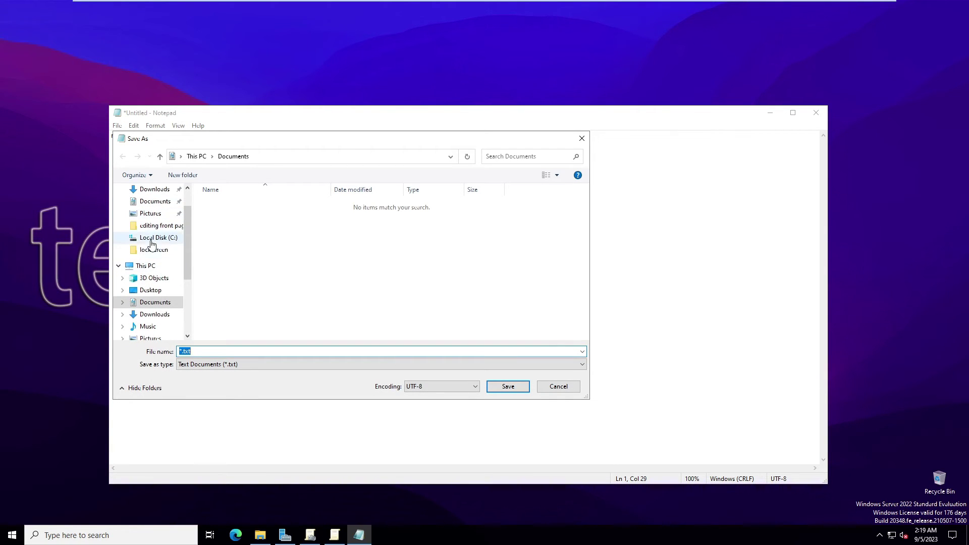
{"action": "left_click", "coordinate": [151, 290]}
{"action": "left_click", "coordinate": [207, 351]}
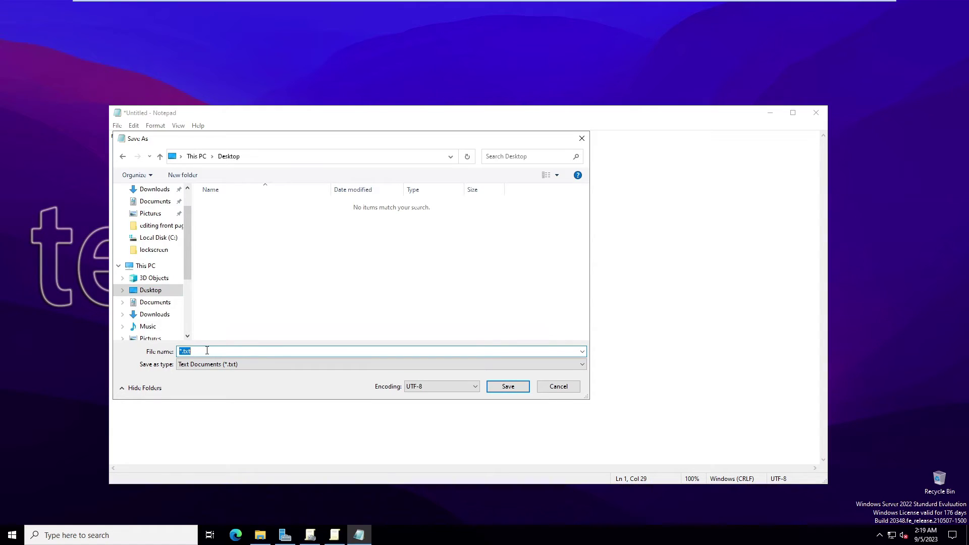
{"action": "type", "text": "logonscript"}
{"action": "left_click", "coordinate": [182, 365]}
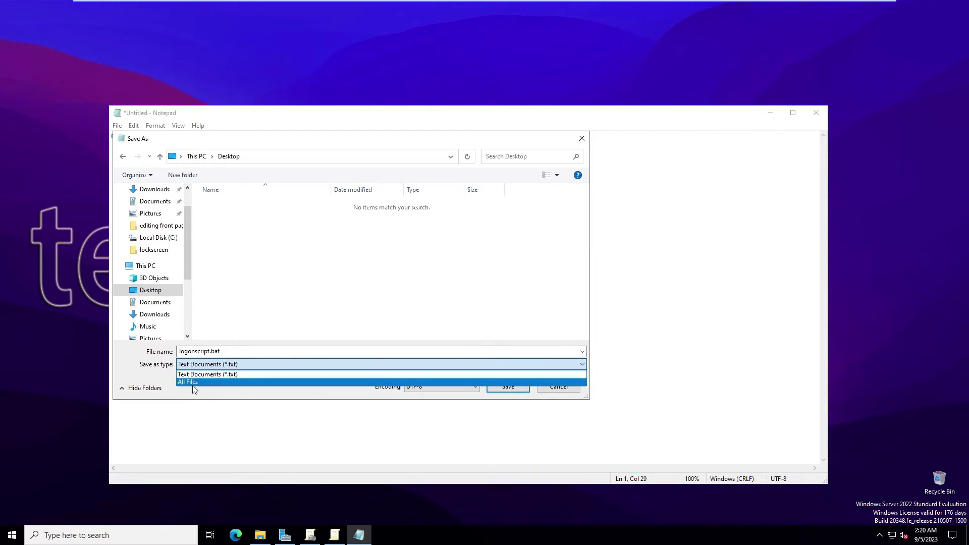
{"action": "left_click", "coordinate": [193, 384]}
{"action": "left_click", "coordinate": [507, 386]}
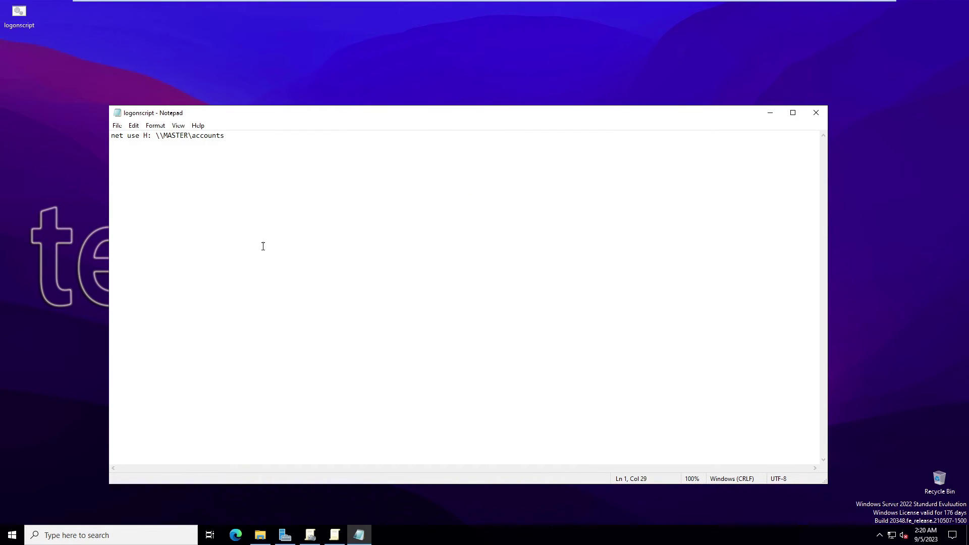
Close Notepad and show This PC in a resized, full-height File Explorer window.
{"action": "left_click_drag", "start_coordinate": [27, 16], "coordinate": [26, 188]}
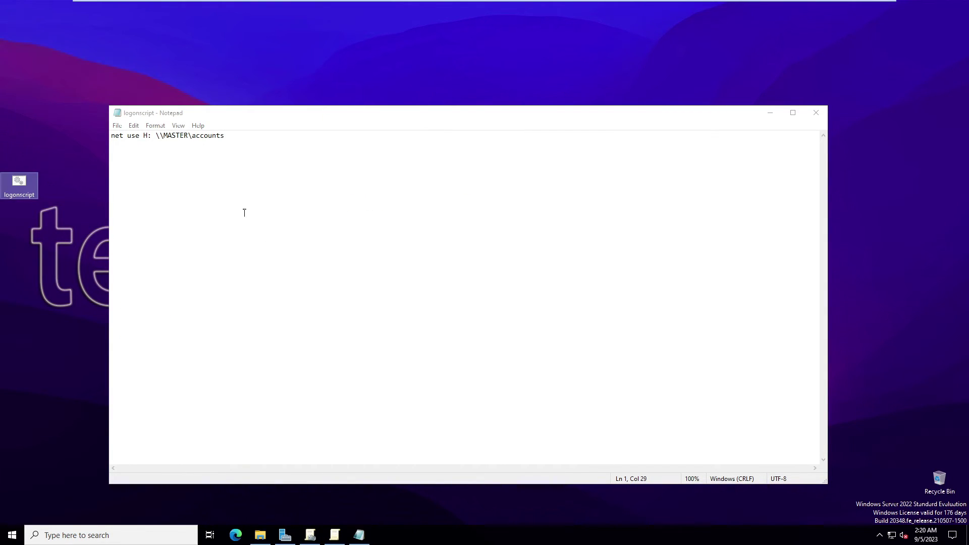
{"action": "left_click", "coordinate": [818, 115]}
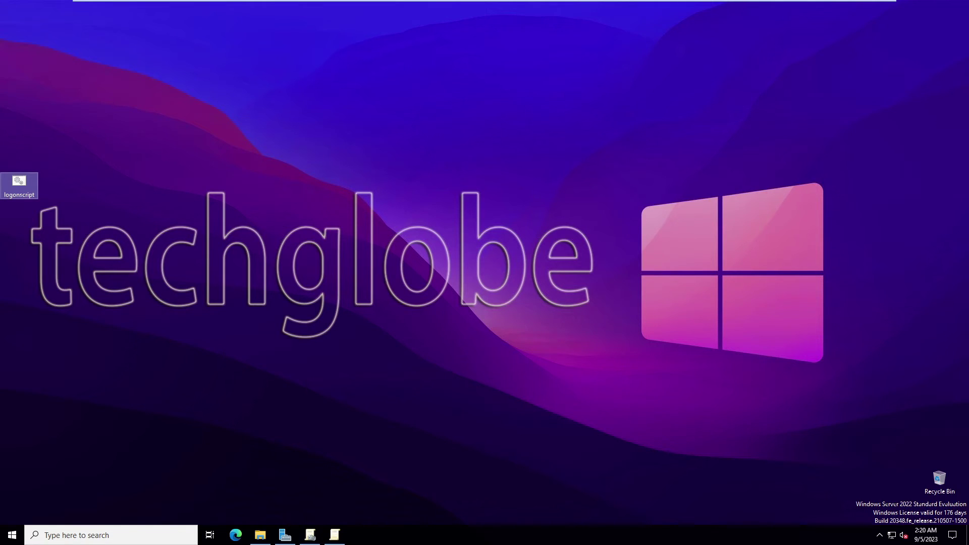
{"action": "left_click", "coordinate": [260, 535]}
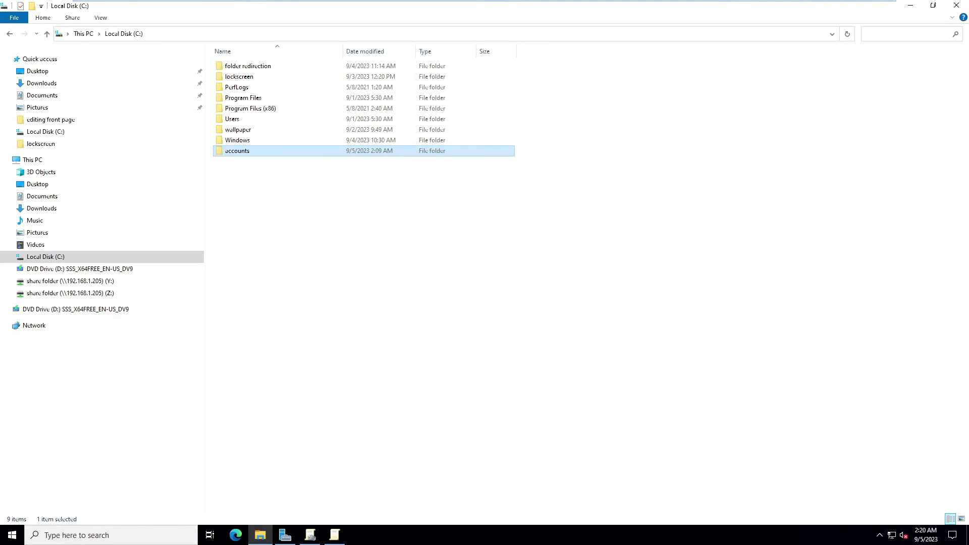
{"action": "left_click", "coordinate": [32, 161]}
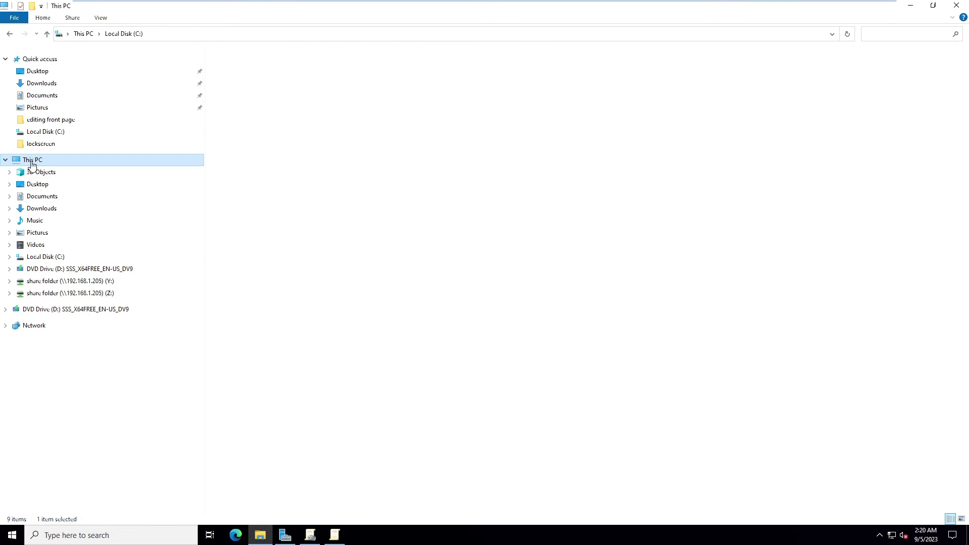
{"action": "mouse_move", "coordinate": [485, 17]}
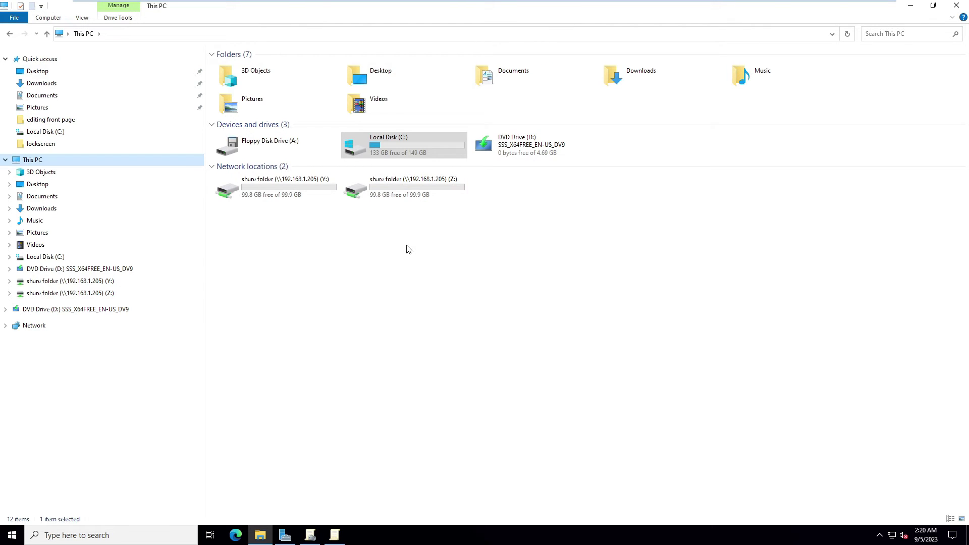
{"action": "left_click", "coordinate": [933, 9]}
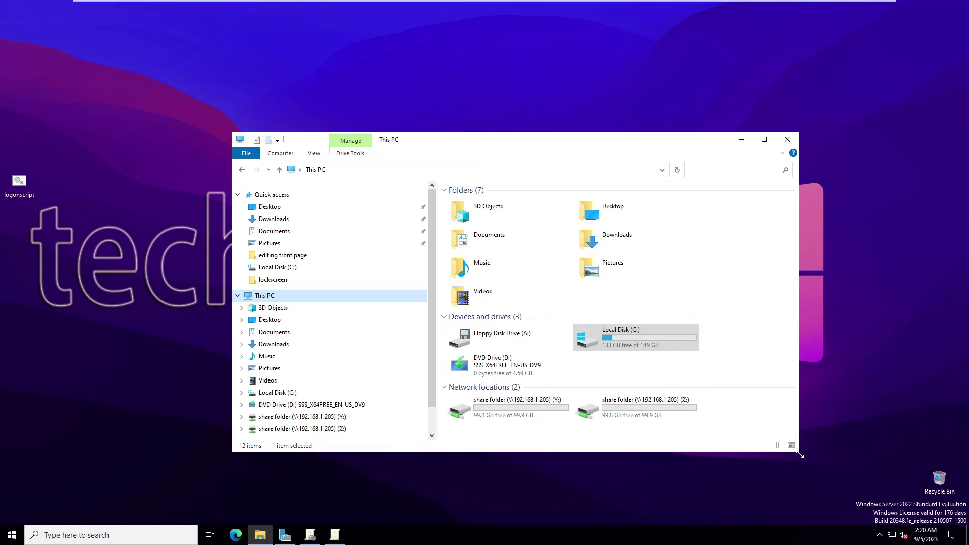
{"action": "left_click_drag", "start_coordinate": [800, 452], "coordinate": [887, 525]}
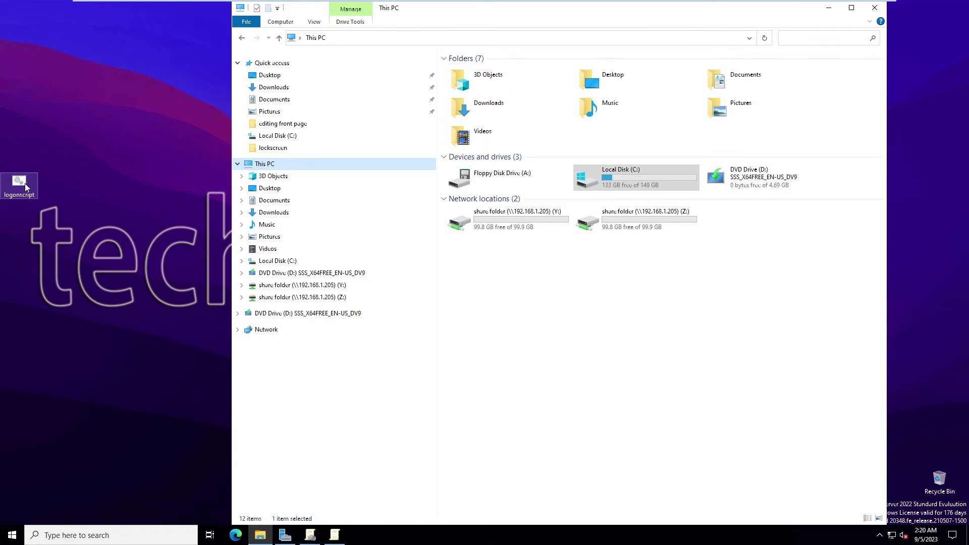
Run logonscript to map accounts (\\MASTER) as drive H:, then disconnect that H: drive.
{"action": "double_click", "coordinate": [26, 187]}
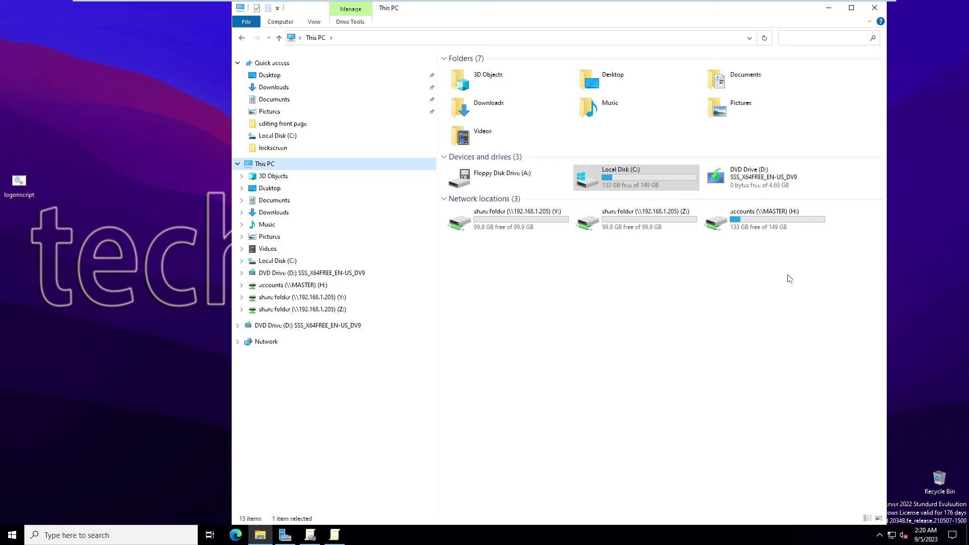
{"action": "right_click", "coordinate": [760, 223]}
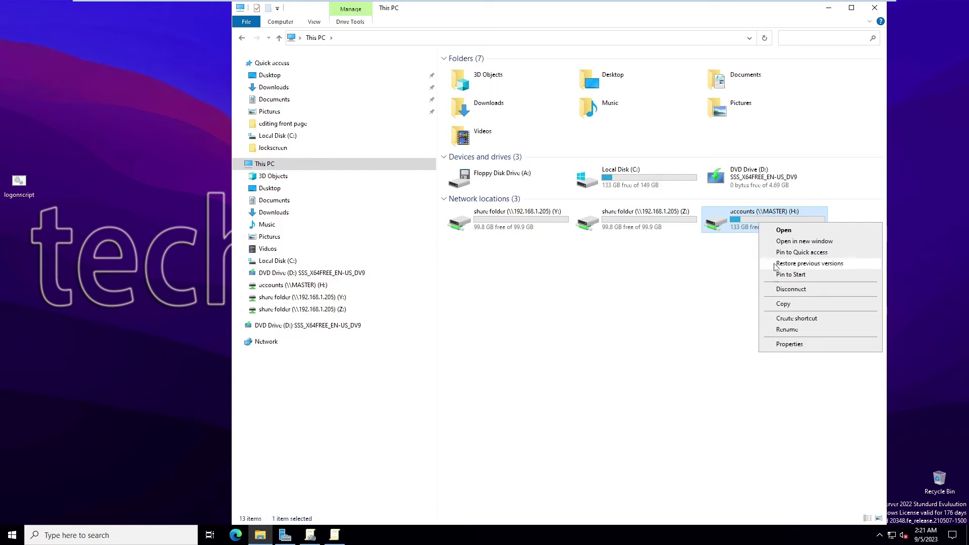
{"action": "left_click", "coordinate": [791, 290]}
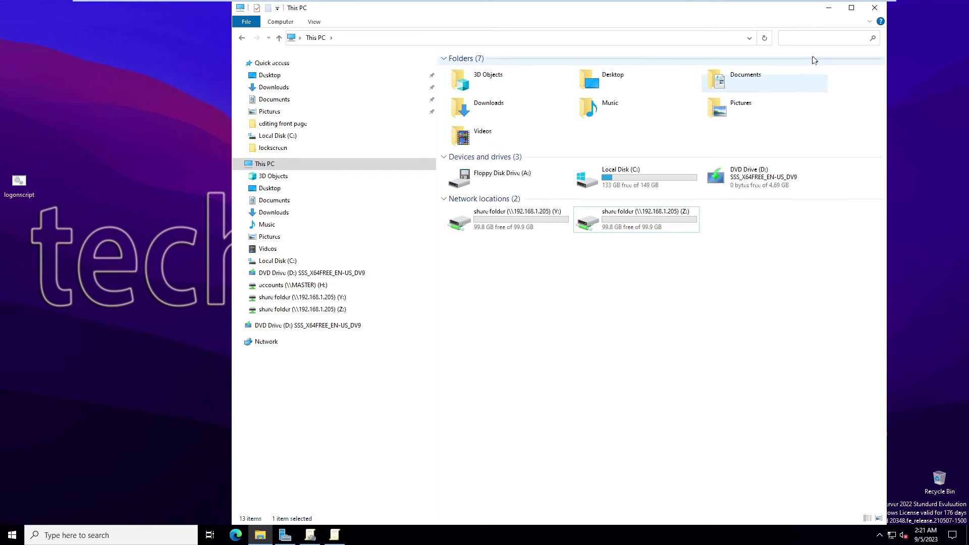
{"action": "left_click", "coordinate": [829, 8]}
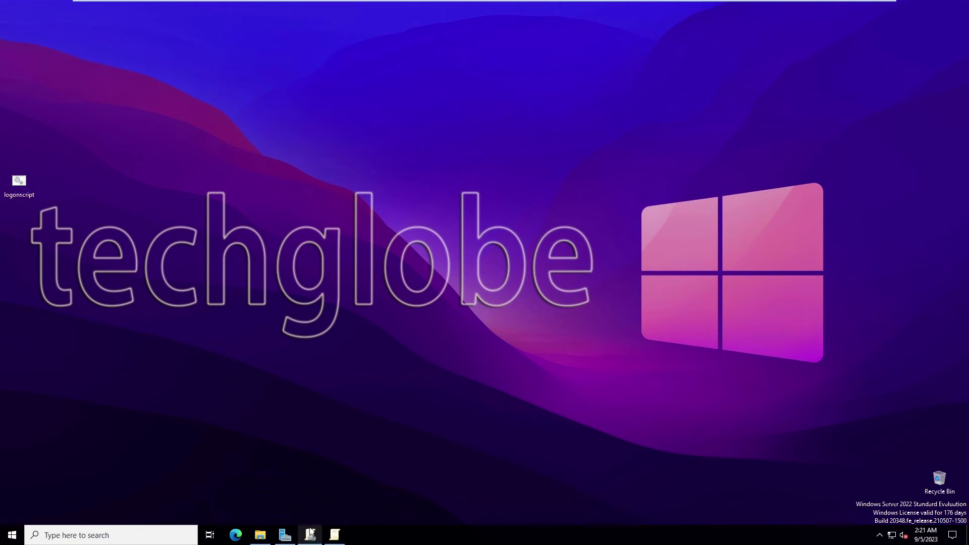
Open Active Directory Users and Computers from Server Manager and check the accounts user in Hr Manager.
{"action": "left_click", "coordinate": [284, 535]}
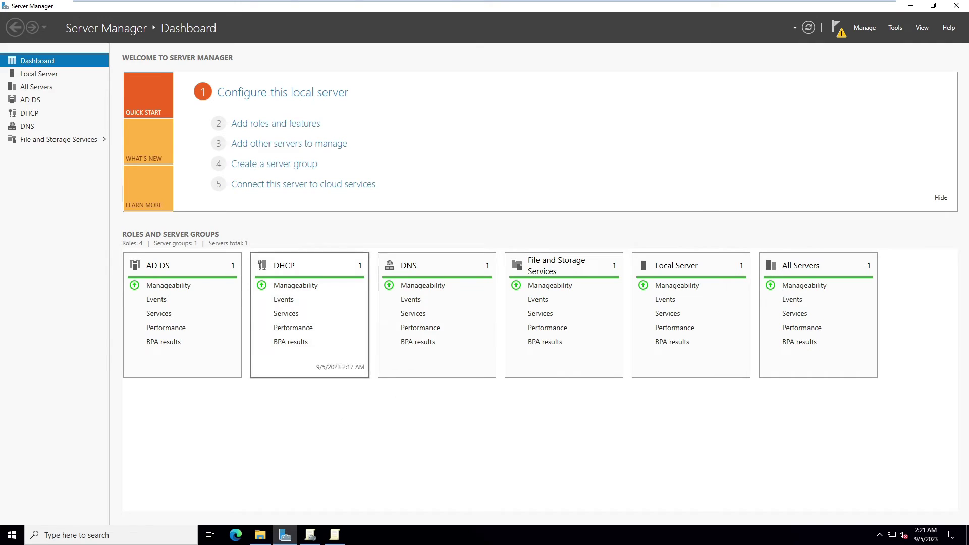
{"action": "left_click", "coordinate": [896, 29]}
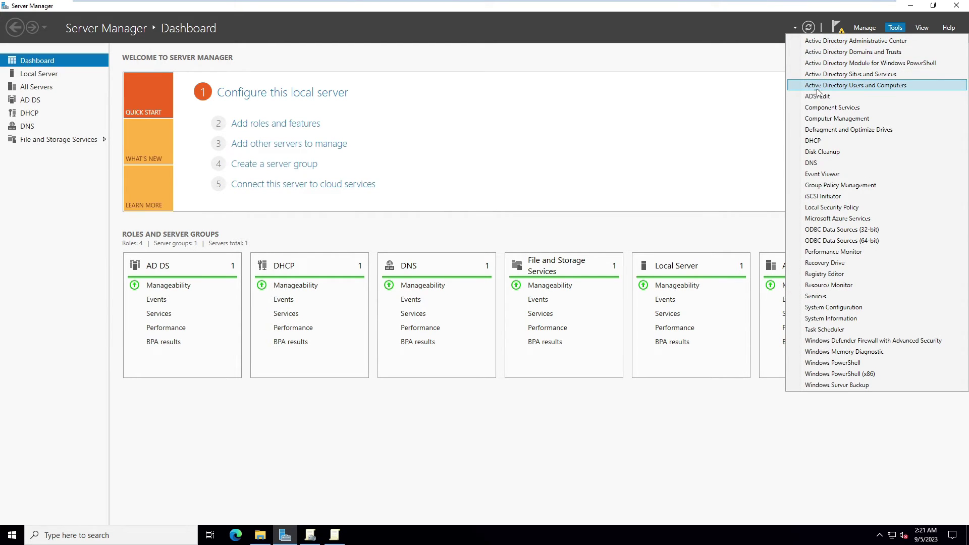
{"action": "left_click", "coordinate": [864, 90]}
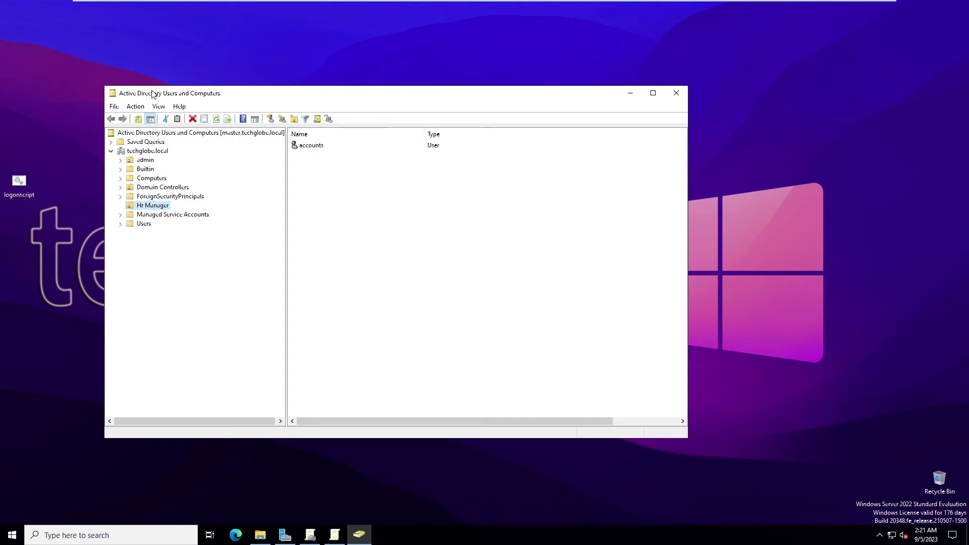
{"action": "left_click_drag", "start_coordinate": [133, 86], "coordinate": [86, 40]}
{"action": "left_click", "coordinate": [134, 161]}
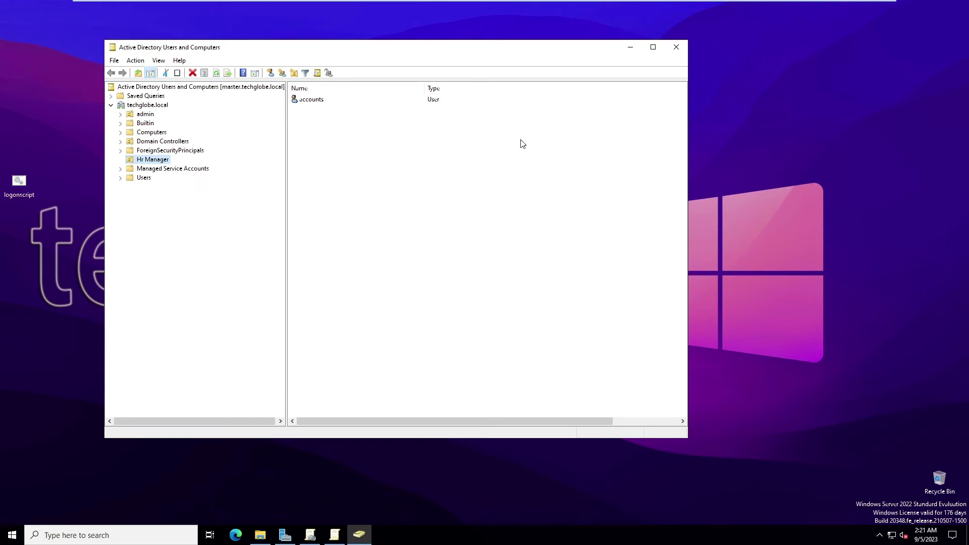
{"action": "left_click", "coordinate": [307, 101]}
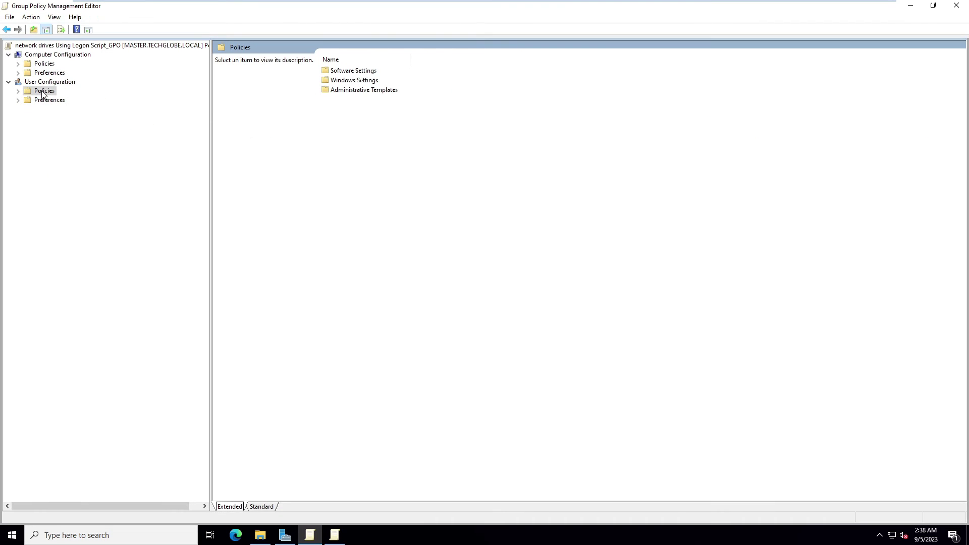
Open Logon properties under User Configuration > Policies > Windows Settings > Scripts and begin adding a script.
{"action": "left_click", "coordinate": [19, 91]}
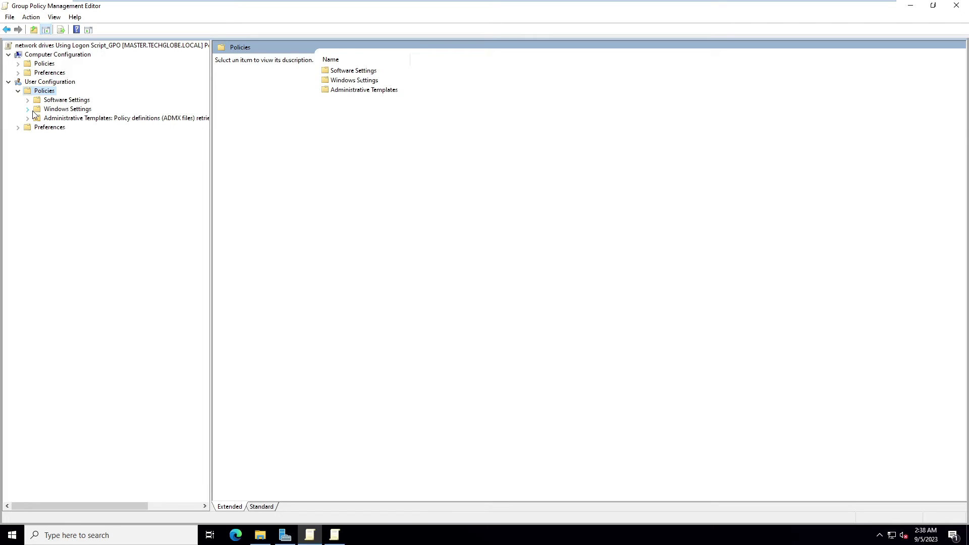
{"action": "left_click", "coordinate": [28, 109]}
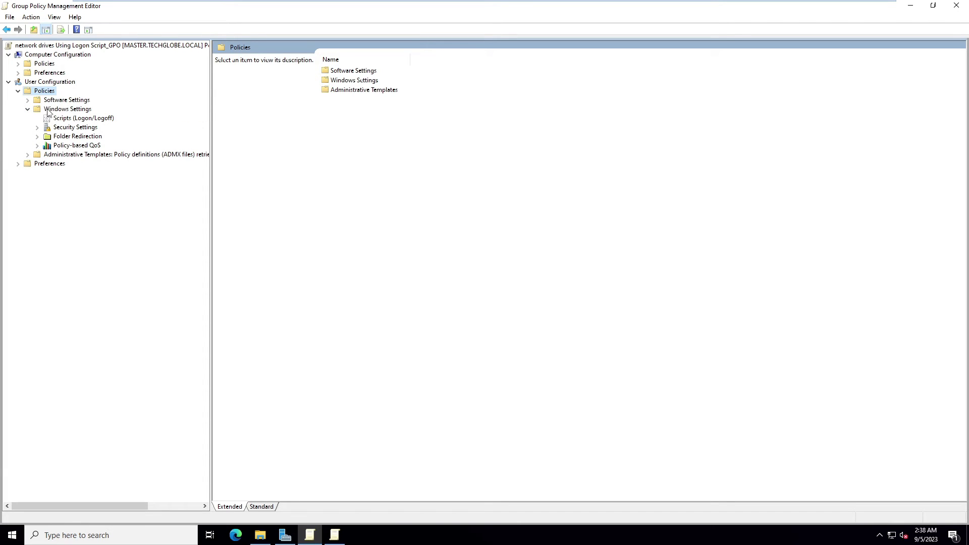
{"action": "left_click", "coordinate": [81, 119]}
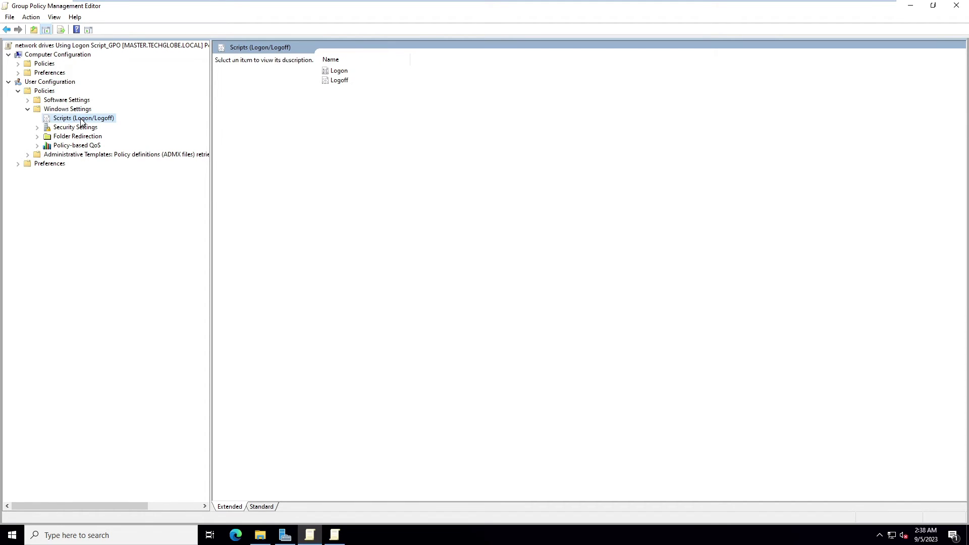
{"action": "double_click", "coordinate": [339, 71]}
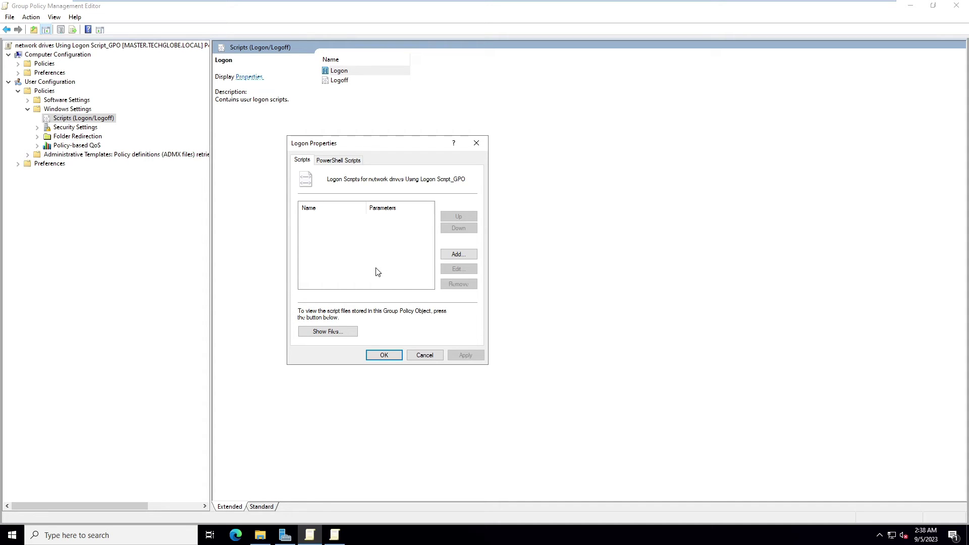
{"action": "left_click", "coordinate": [457, 254]}
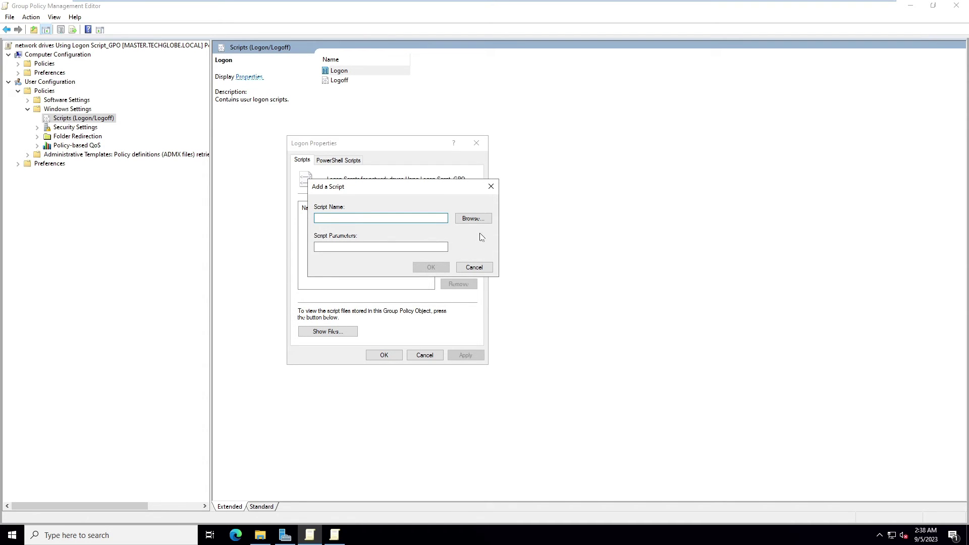
Copy logonscript from the desktop into the GPO's Logon scripts folder shown in the Browse dialog.
{"action": "left_click", "coordinate": [474, 220]}
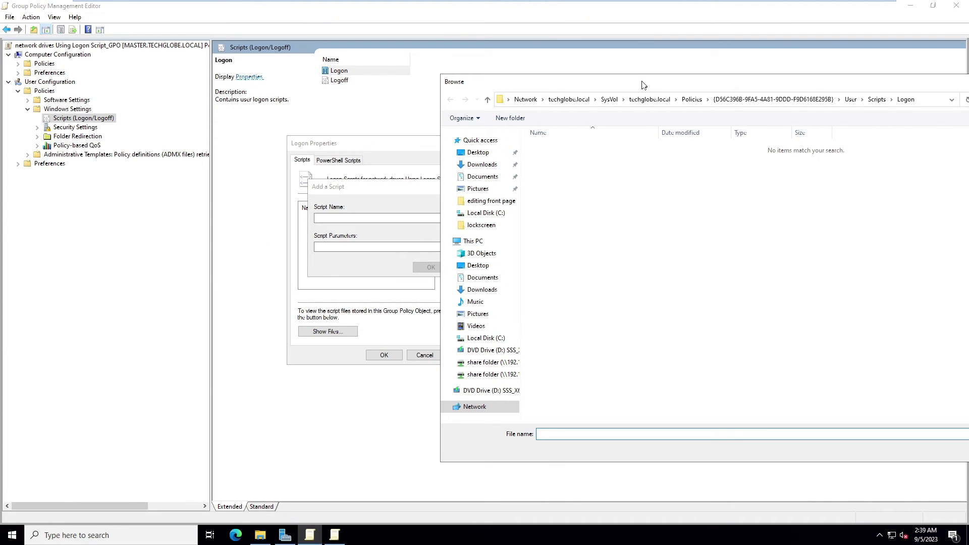
{"action": "left_click_drag", "start_coordinate": [642, 81], "coordinate": [416, 58]}
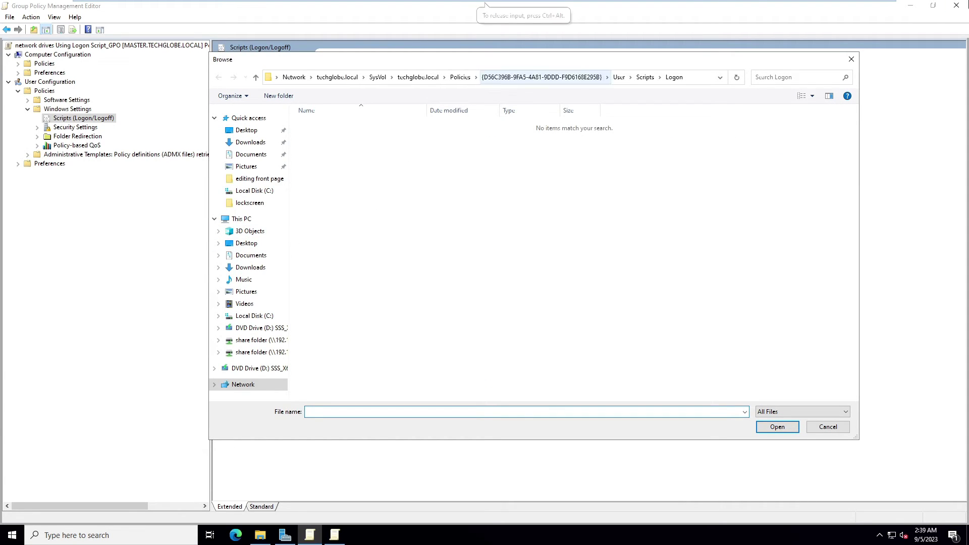
{"action": "left_click", "coordinate": [911, 5]}
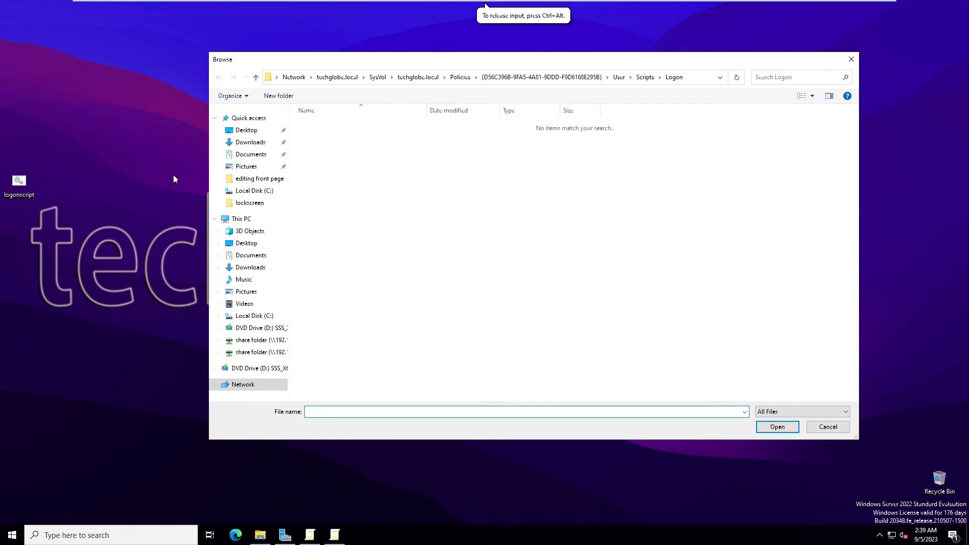
{"action": "left_click", "coordinate": [26, 184]}
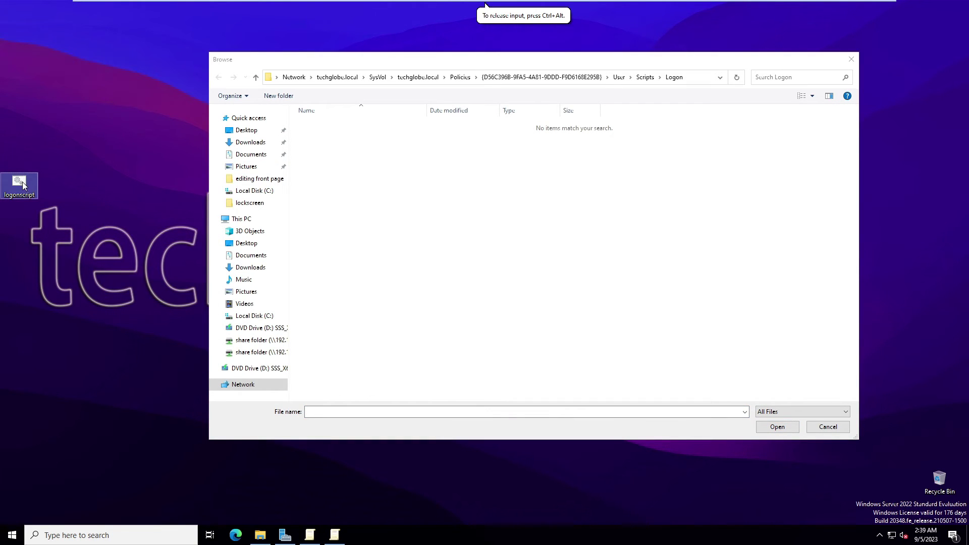
{"action": "right_click", "coordinate": [22, 182]}
{"action": "left_click", "coordinate": [46, 302]}
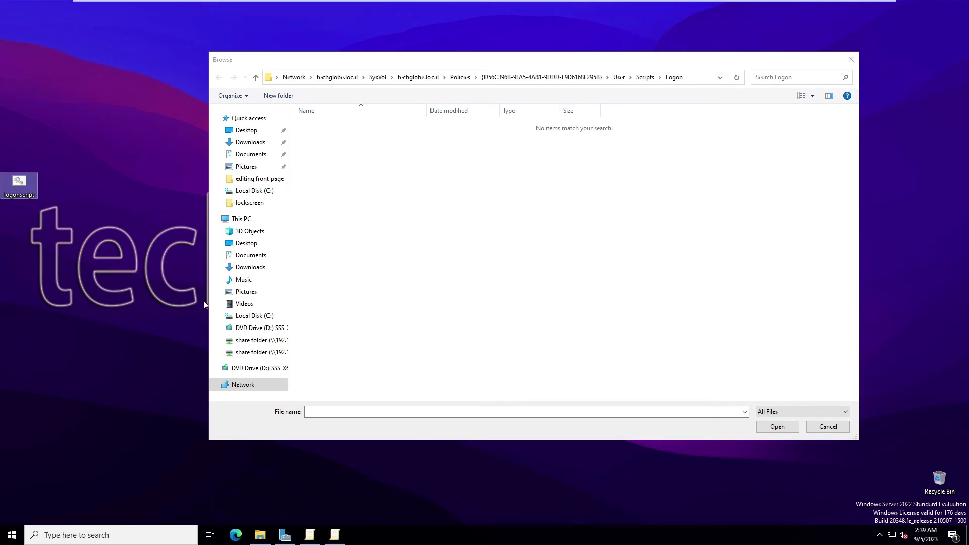
{"action": "right_click", "coordinate": [492, 227]}
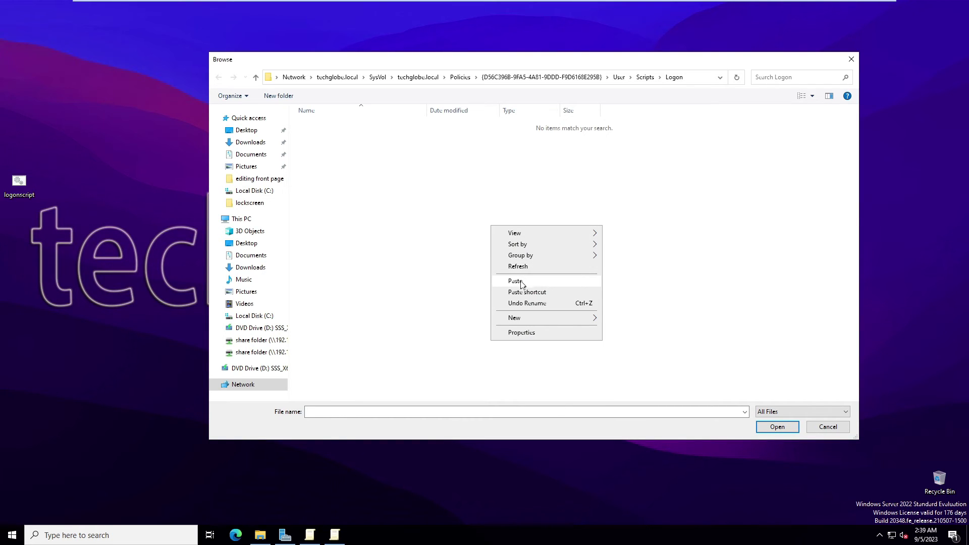
{"action": "left_click", "coordinate": [520, 281]}
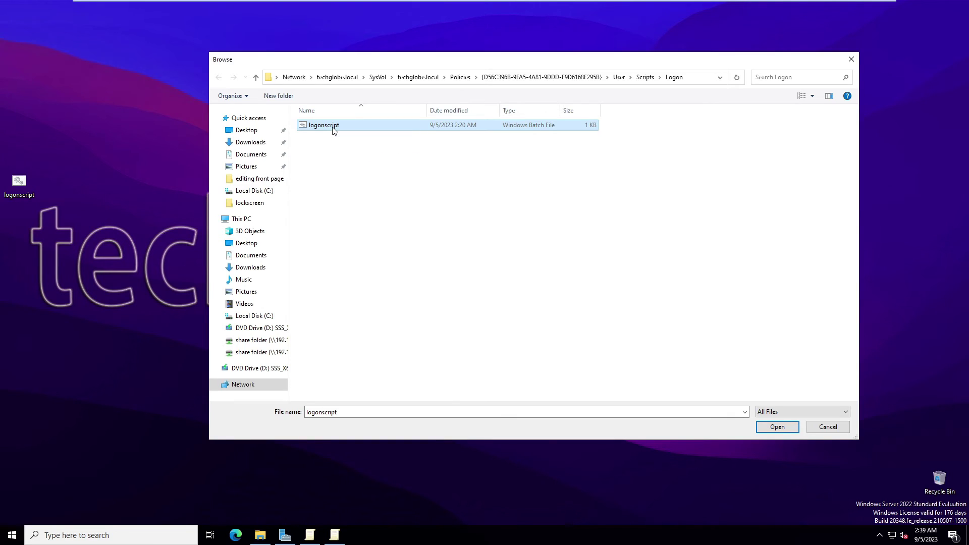
Select logonscript.bat as the logon script and apply and close the Logon Properties.
{"action": "double_click", "coordinate": [336, 128]}
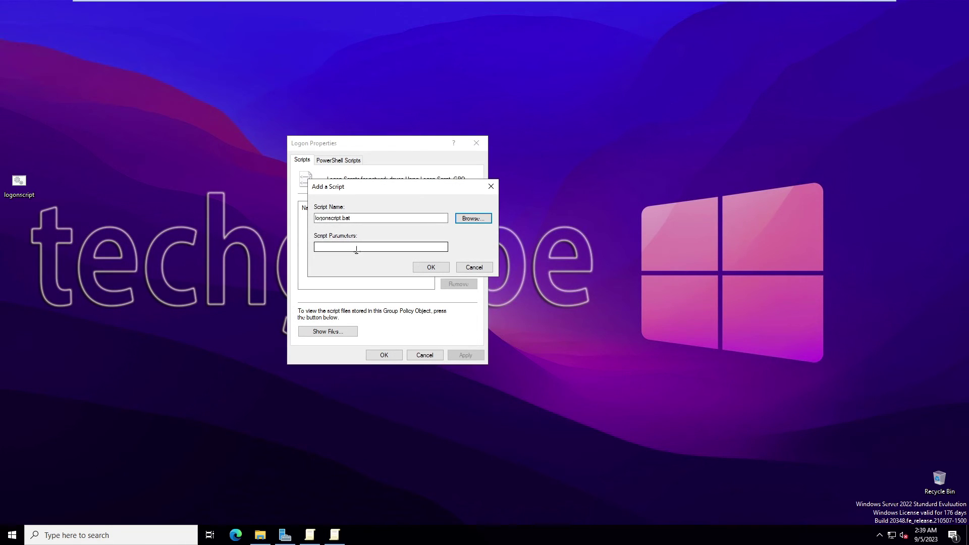
{"action": "left_click", "coordinate": [431, 268]}
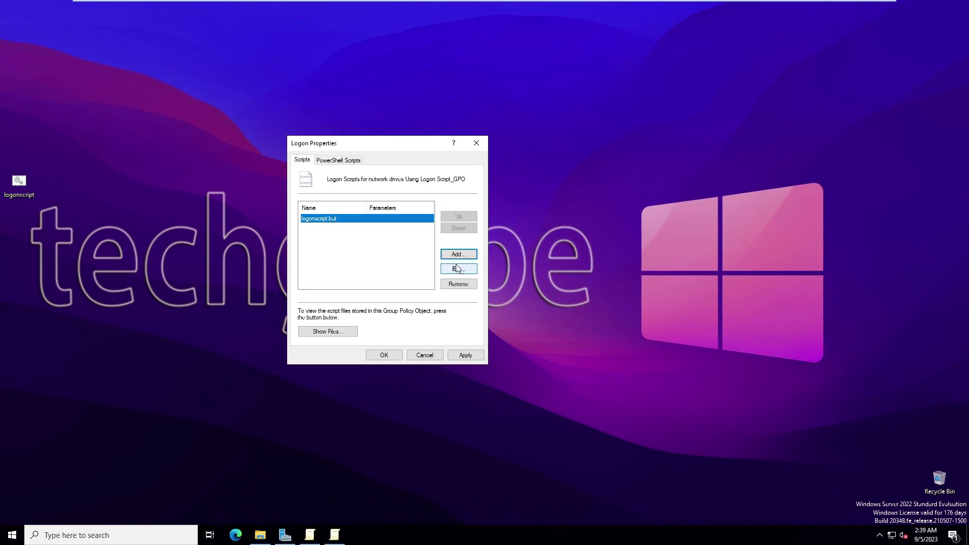
{"action": "left_click", "coordinate": [465, 354]}
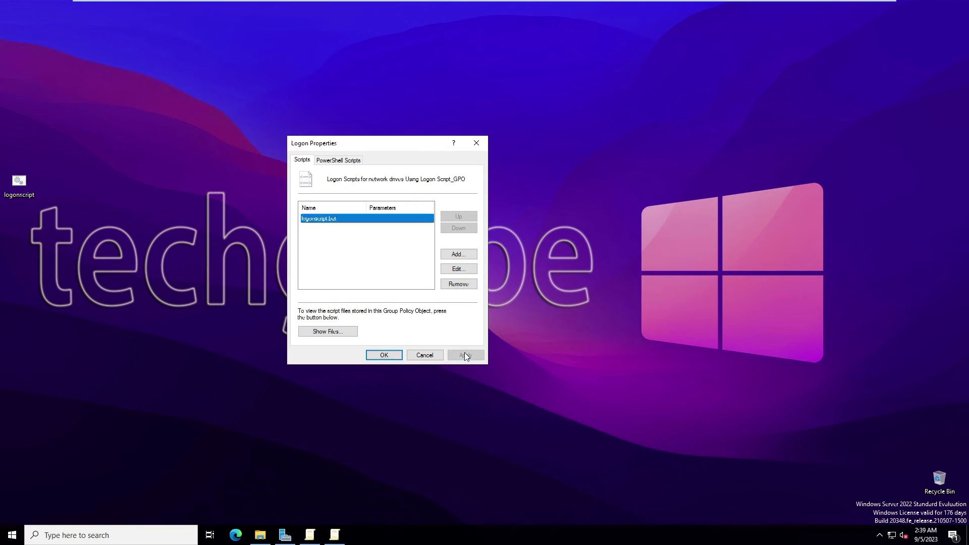
{"action": "left_click", "coordinate": [384, 356]}
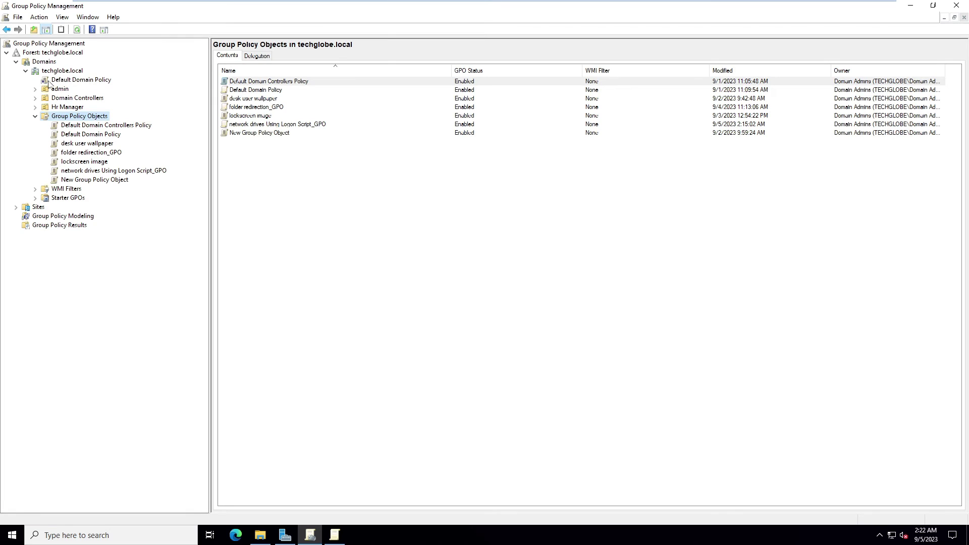
Use Link an Existing GPO on Hr Manager to attach network drives Using Logon Script_GPO.
{"action": "left_click", "coordinate": [35, 108]}
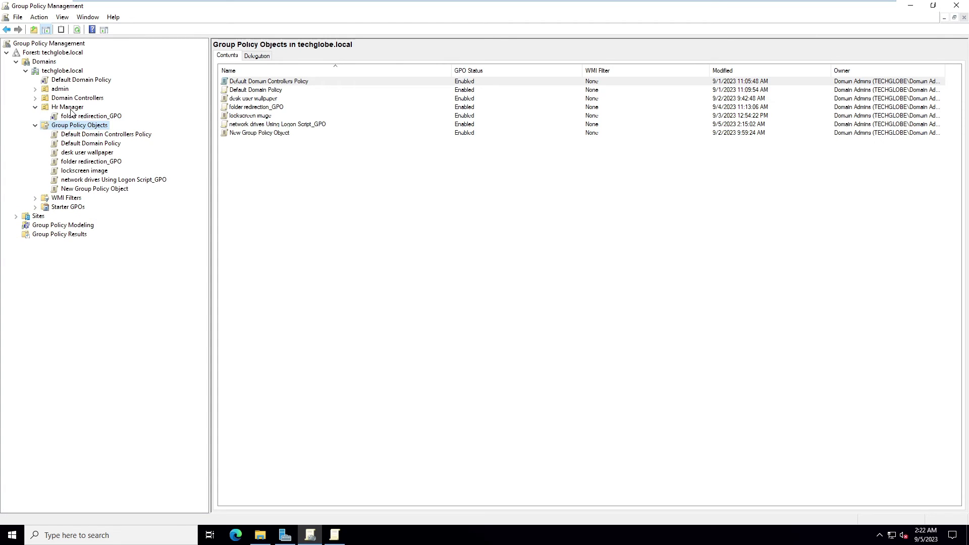
{"action": "left_click", "coordinate": [71, 111]}
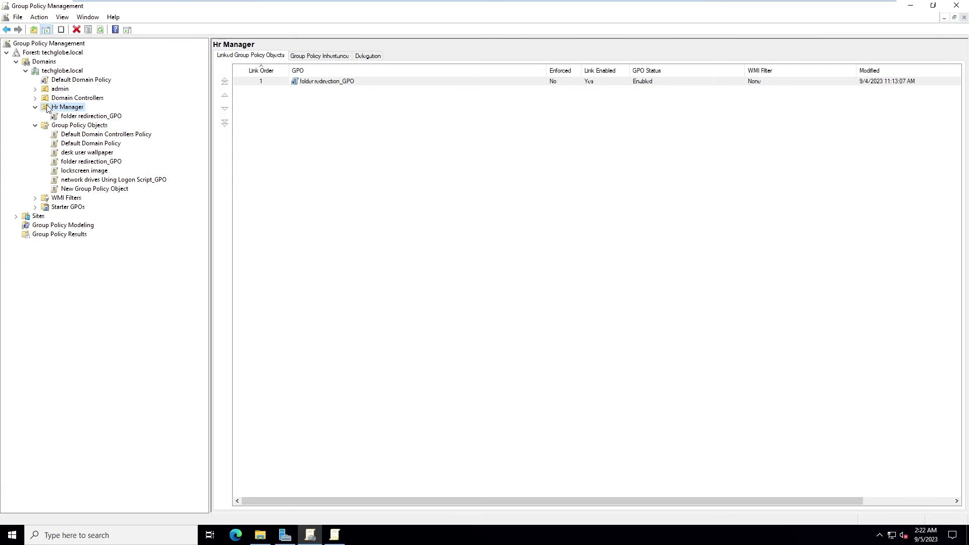
{"action": "right_click", "coordinate": [56, 109]}
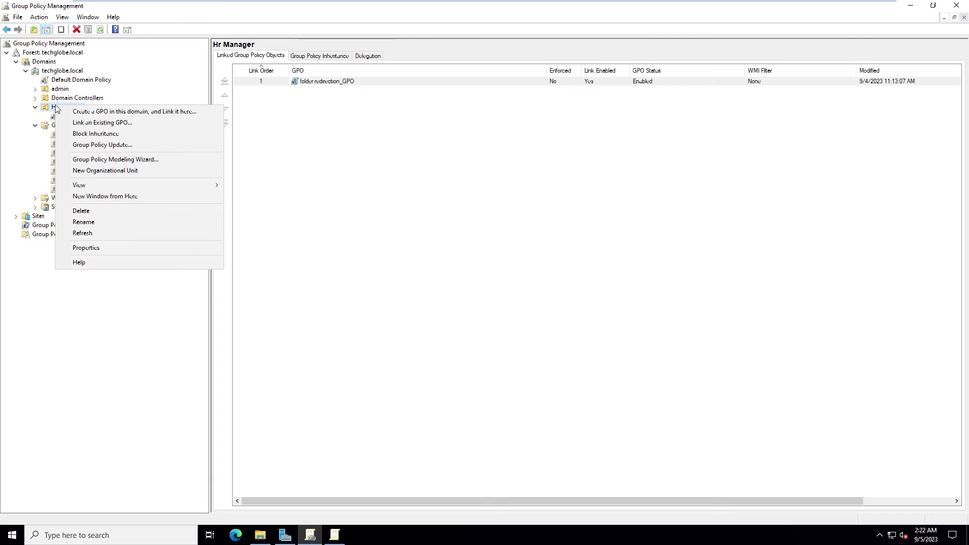
{"action": "left_click", "coordinate": [126, 123]}
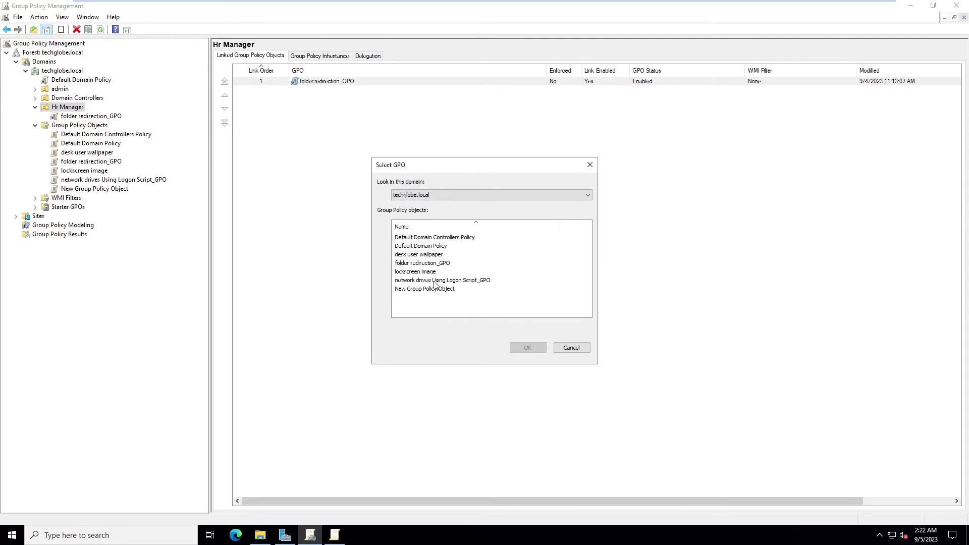
{"action": "left_click", "coordinate": [468, 281]}
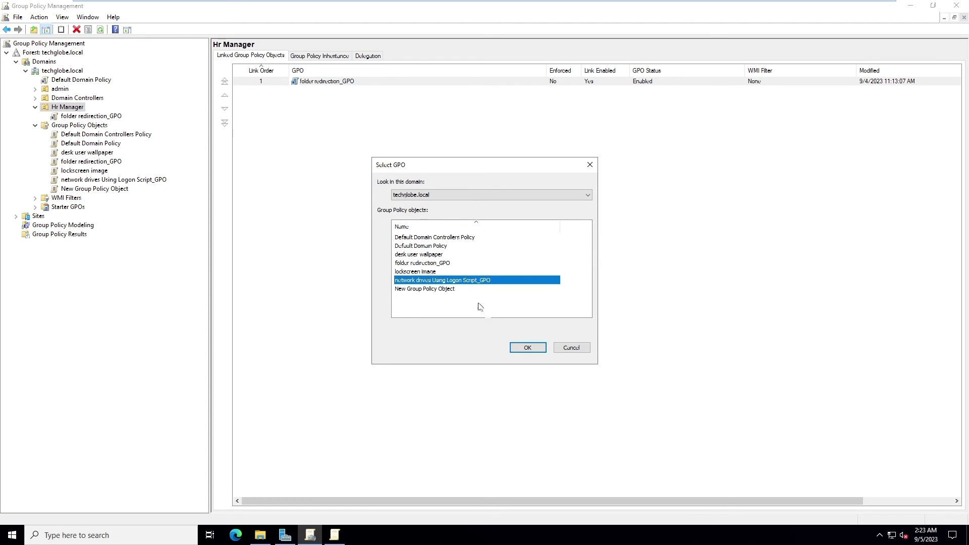
{"action": "left_click", "coordinate": [523, 349]}
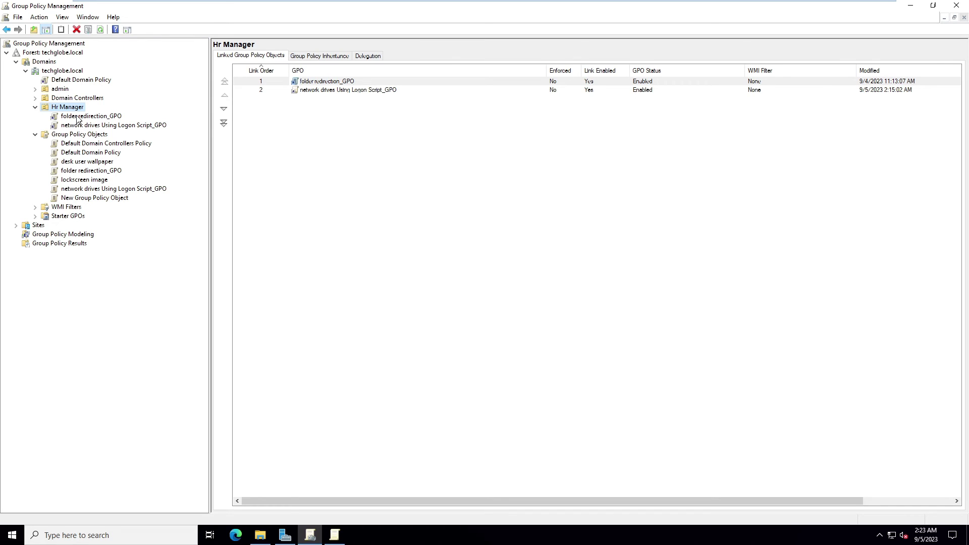
{"action": "key", "text": "super+Down"}
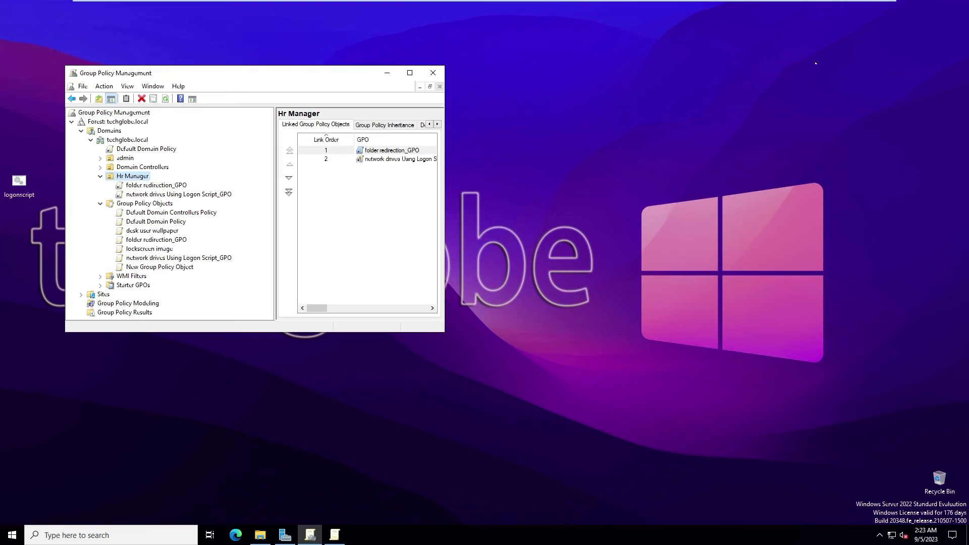
Dock Group Policy Management right and open Active Directory Users and Computers on the Hr Manager OU.
{"action": "key", "text": "super+Right"}
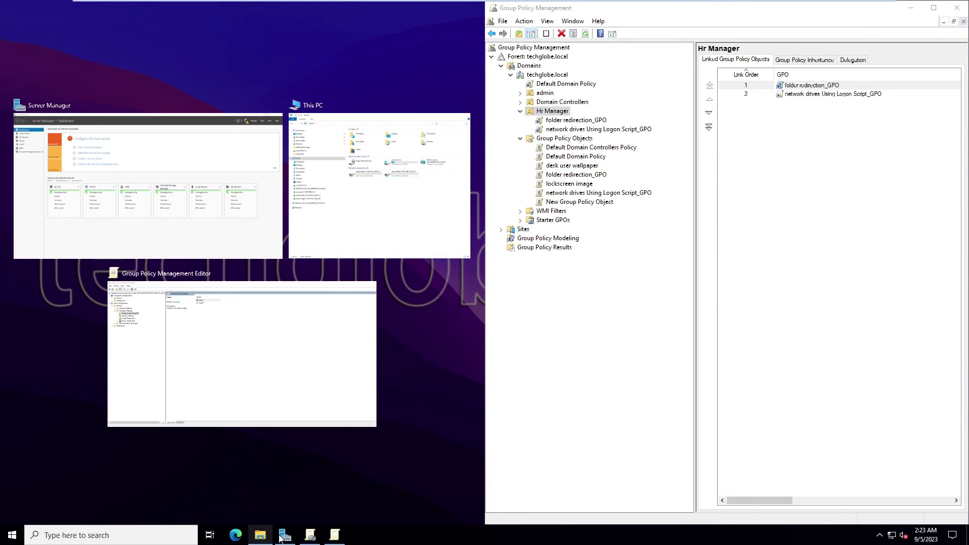
{"action": "left_click", "coordinate": [281, 537]}
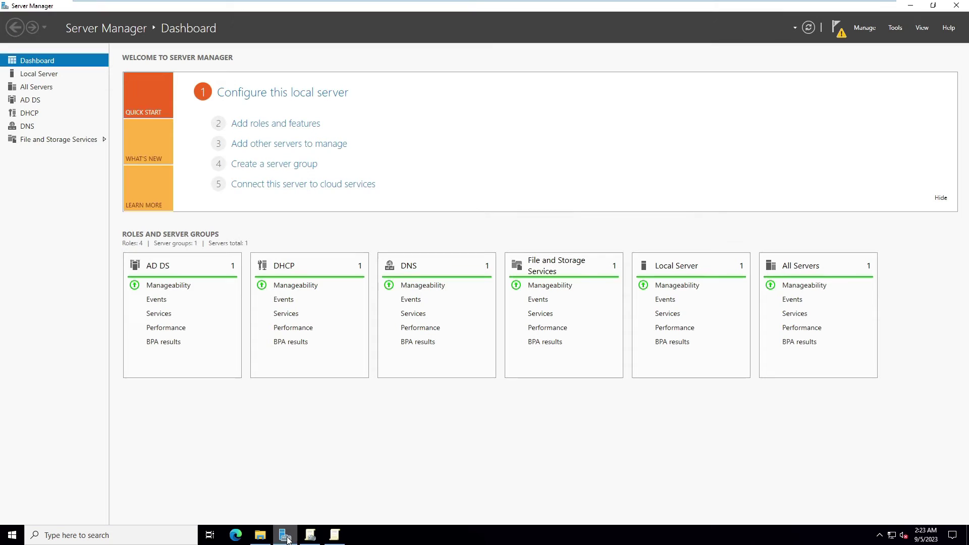
{"action": "left_click", "coordinate": [894, 29]}
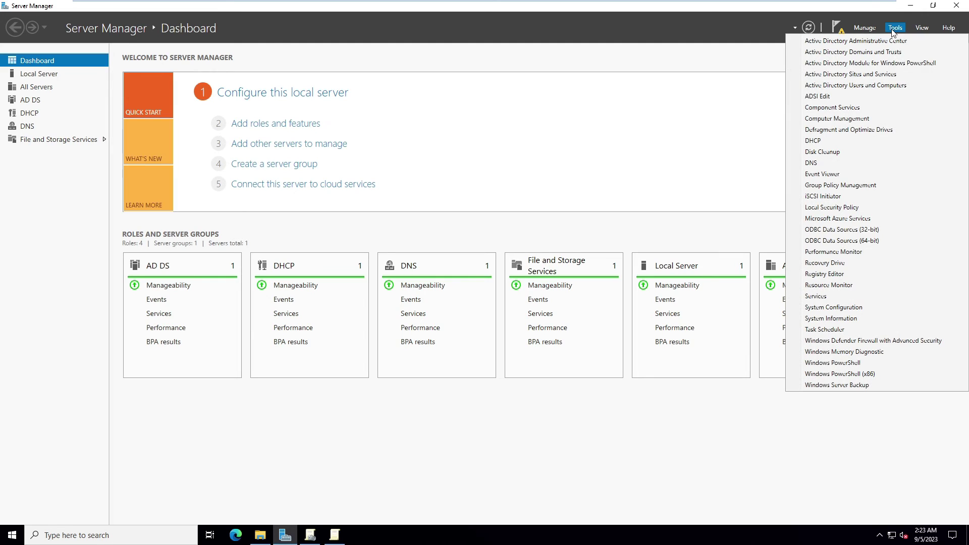
{"action": "left_click", "coordinate": [853, 89]}
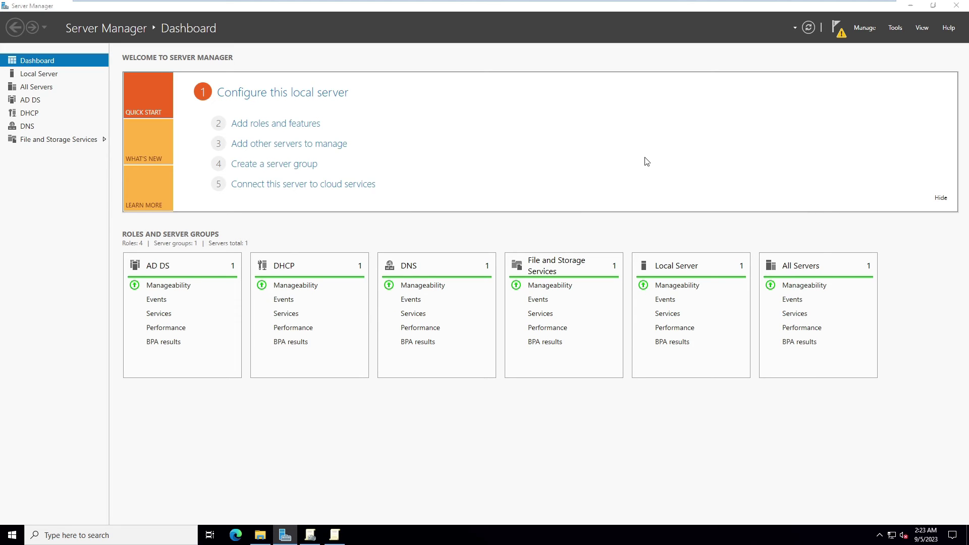
{"action": "left_click_drag", "start_coordinate": [470, 63], "coordinate": [278, 62]}
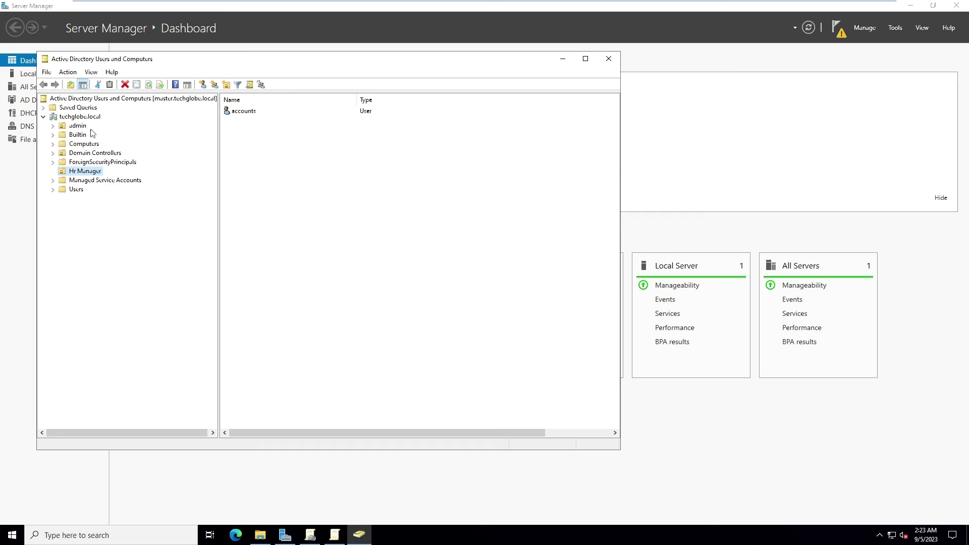
{"action": "left_click", "coordinate": [78, 117]}
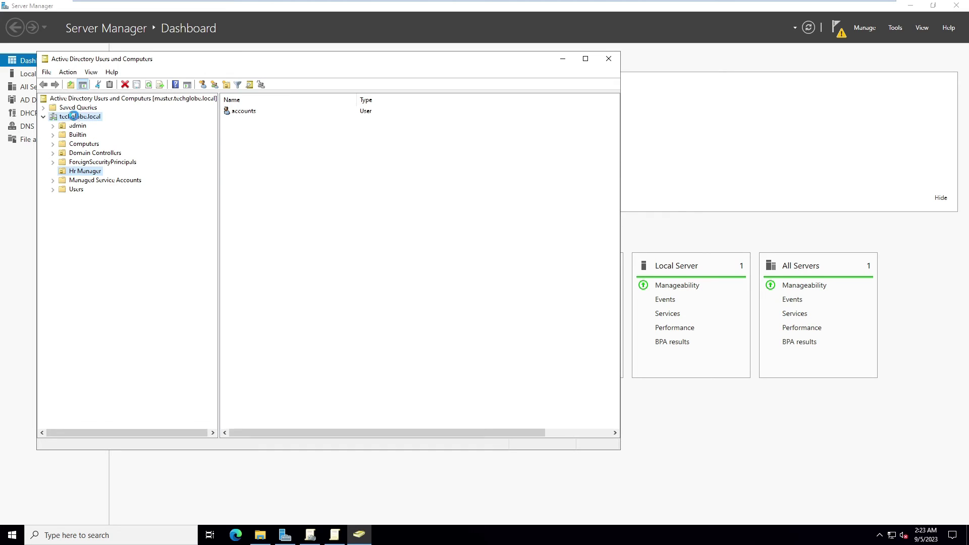
{"action": "left_click", "coordinate": [76, 172]}
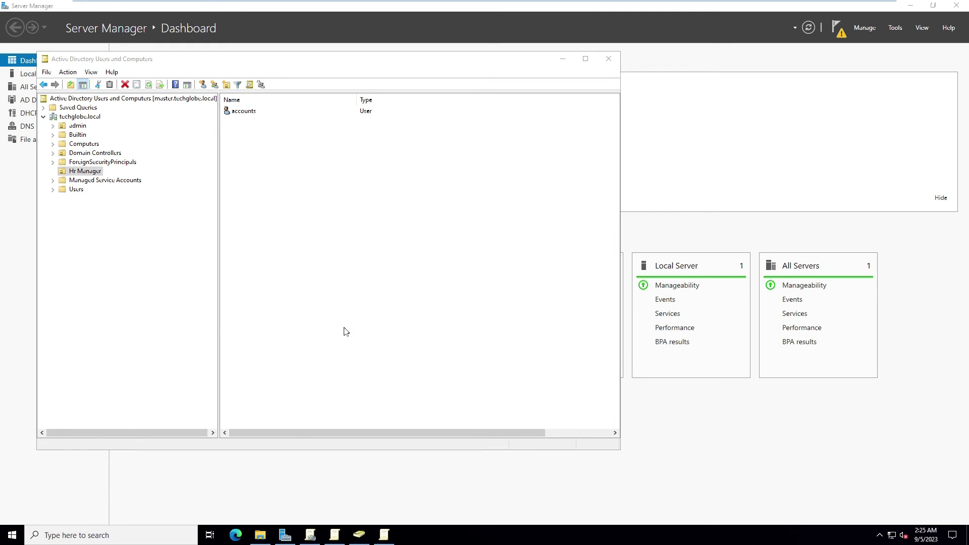
Launch cmd from the Run box and run gpupdate /force.
{"action": "key", "text": "super+r"}
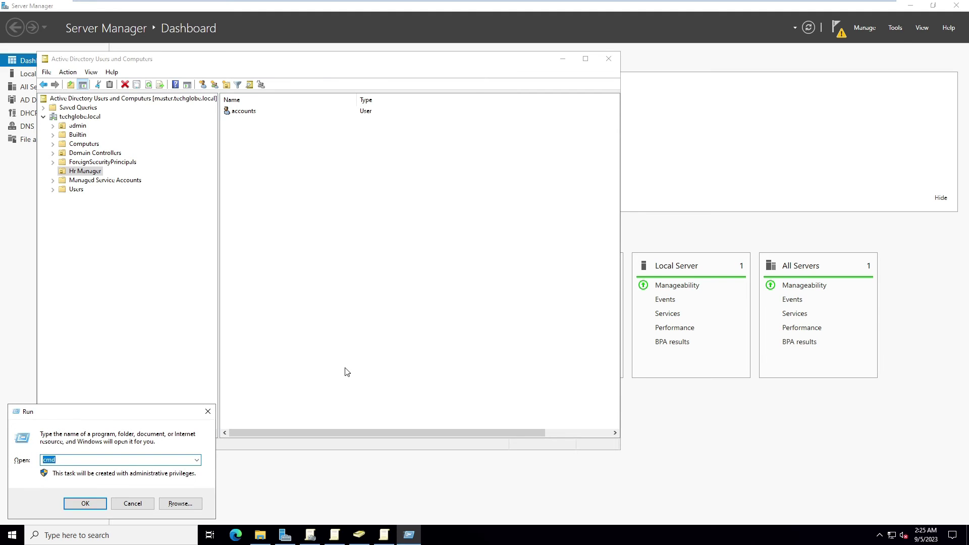
{"action": "type", "text": "cmd"}
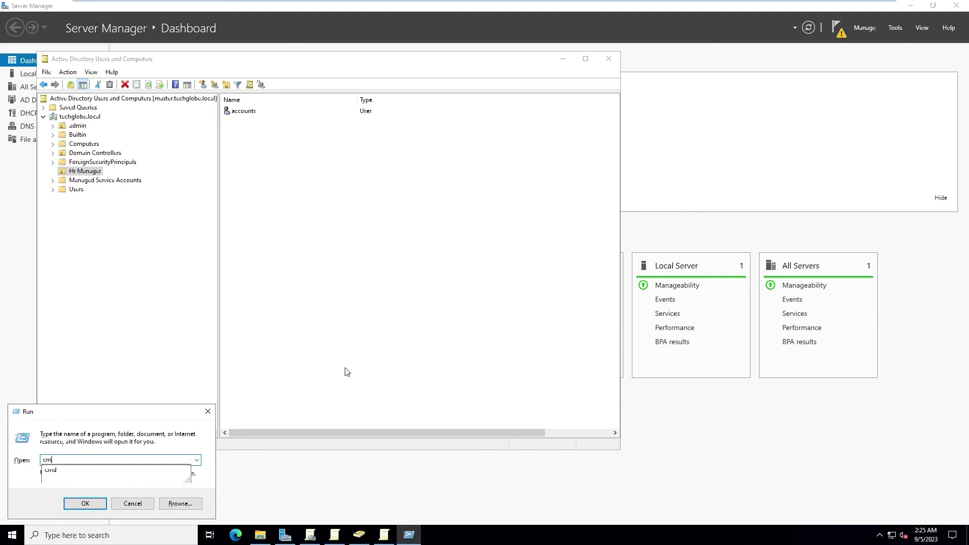
{"action": "key", "text": "Return"}
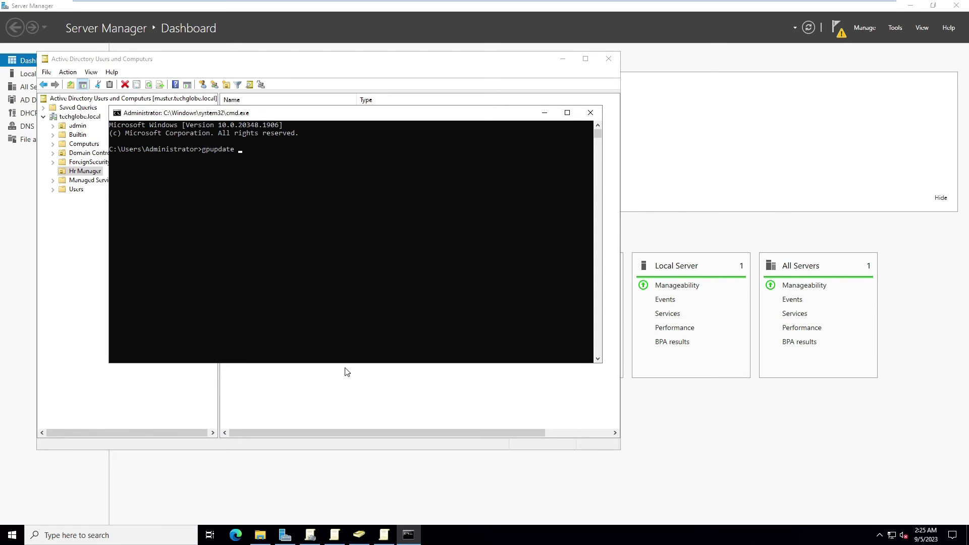
{"action": "type", "text": "gpupdate /force"}
{"action": "key", "text": "Return"}
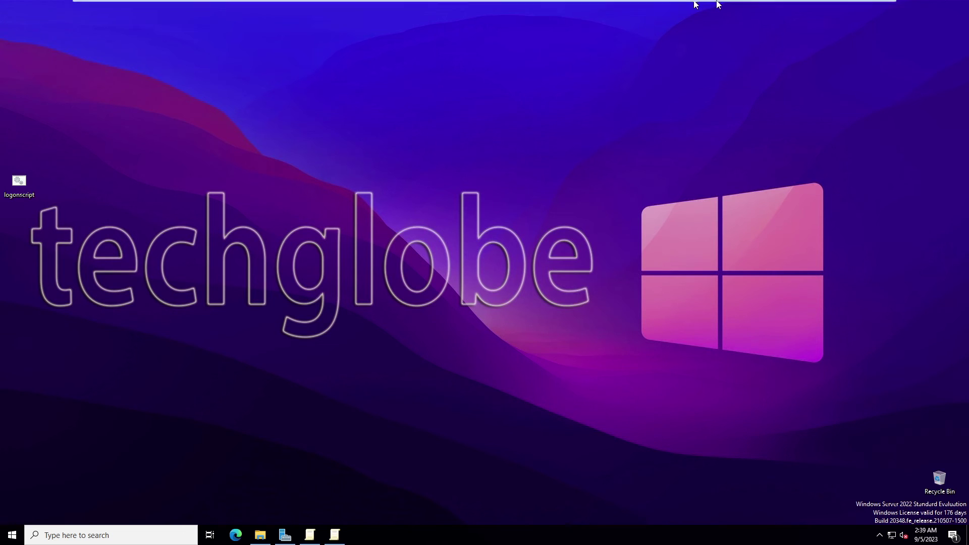
On the Windows 10 virtual machine, run gpupdate /force from a command prompt.
{"action": "mouse_move", "coordinate": [578, 6]}
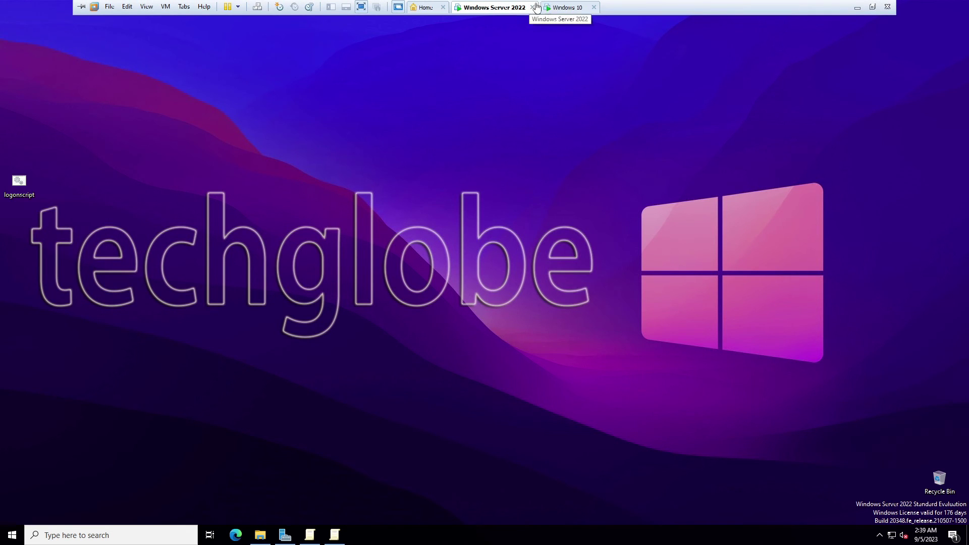
{"action": "left_click", "coordinate": [560, 7]}
{"action": "left_click", "coordinate": [259, 536]}
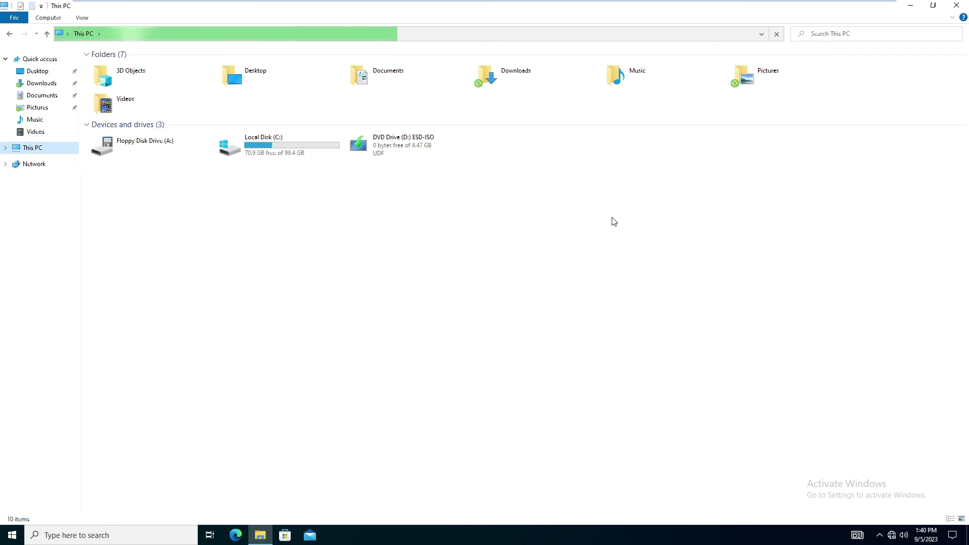
{"action": "key", "text": "super+r"}
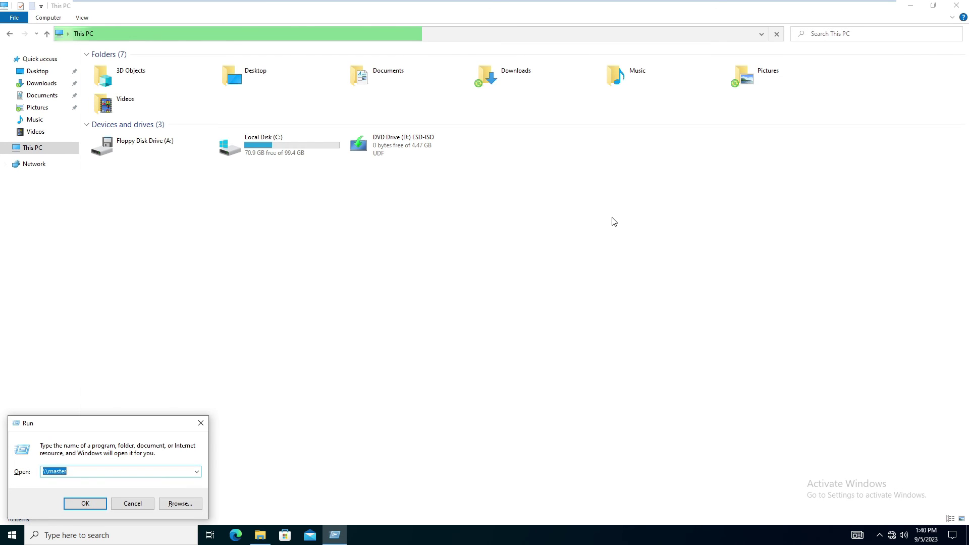
{"action": "key", "text": "Return"}
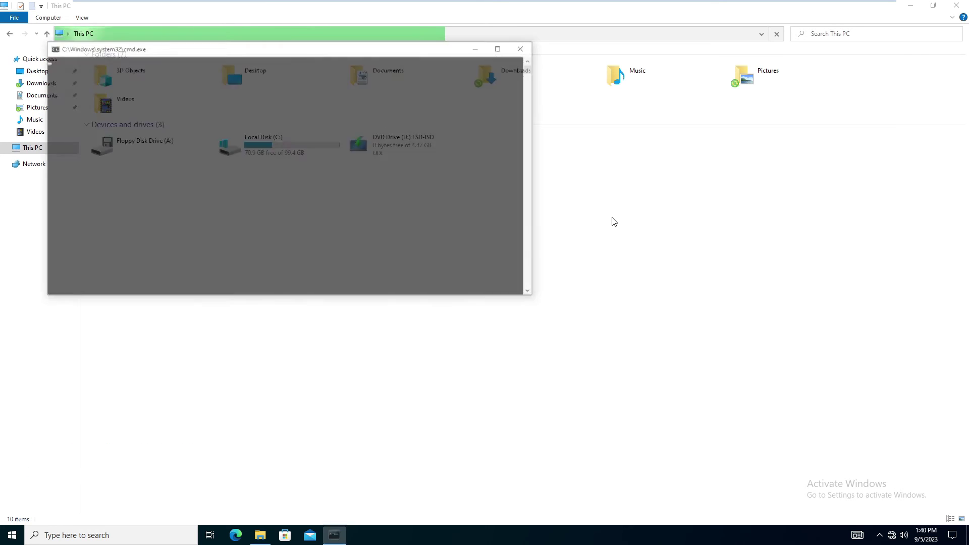
{"action": "type", "text": "gpup"}
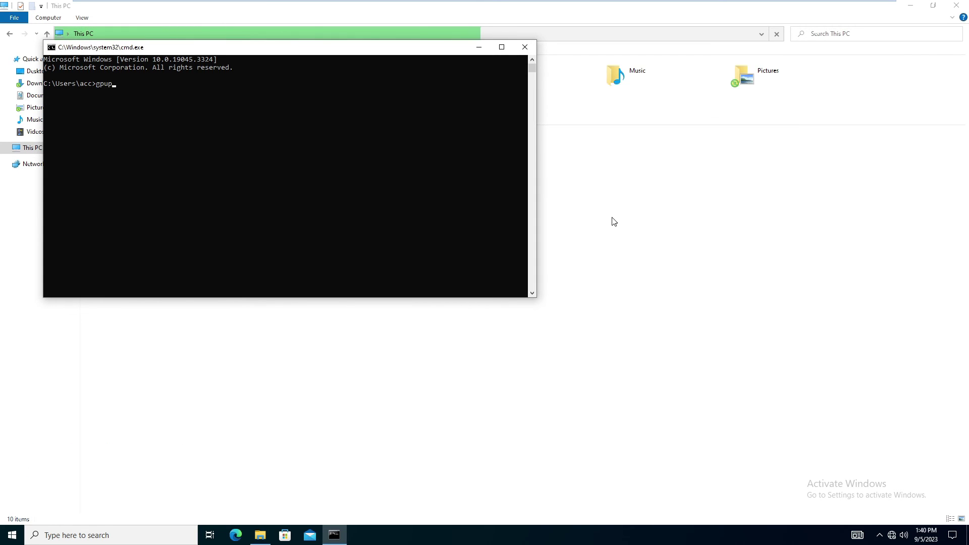
{"action": "type", "text": "date /force"}
{"action": "key", "text": "Return"}
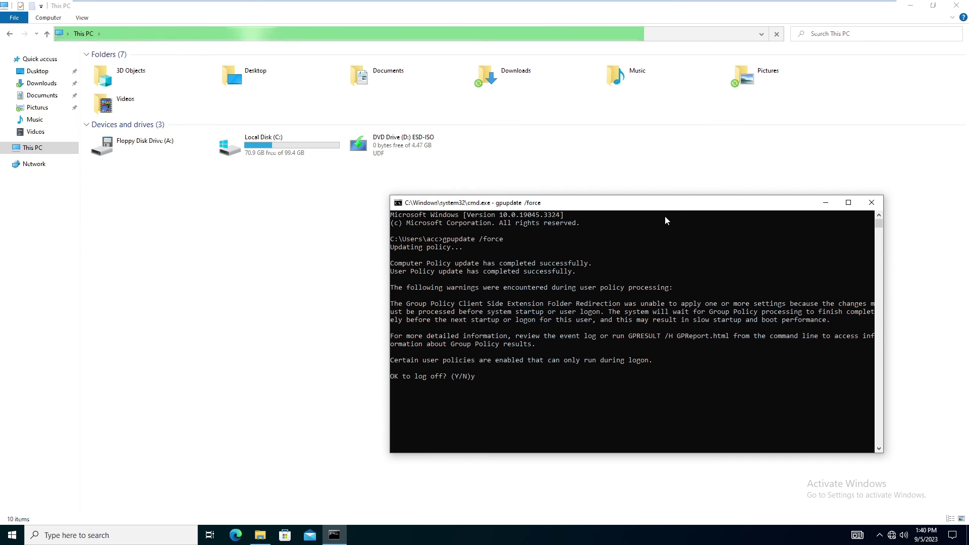
Accept the log-off and sign back in as the accounts user with their password.
{"action": "key", "text": "Return"}
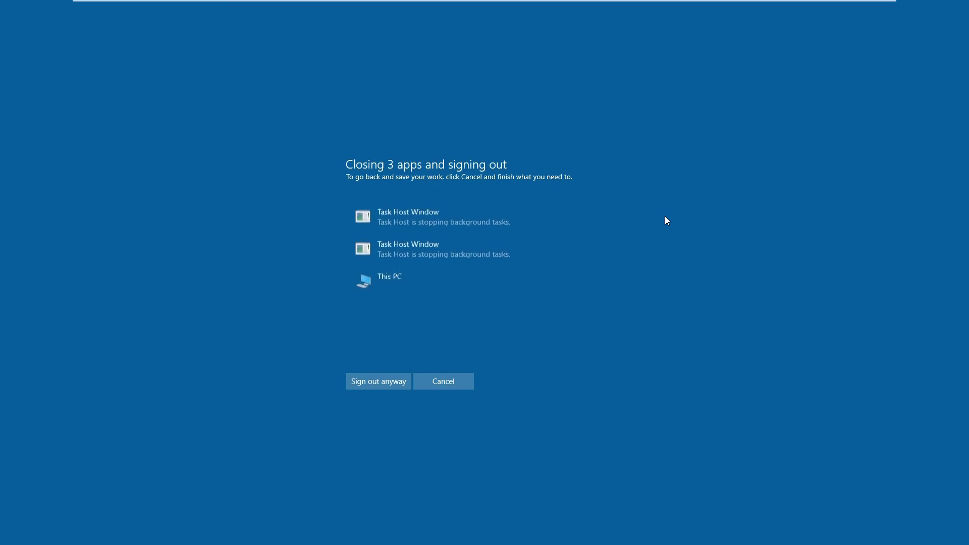
{"action": "type", "text": "**********"}
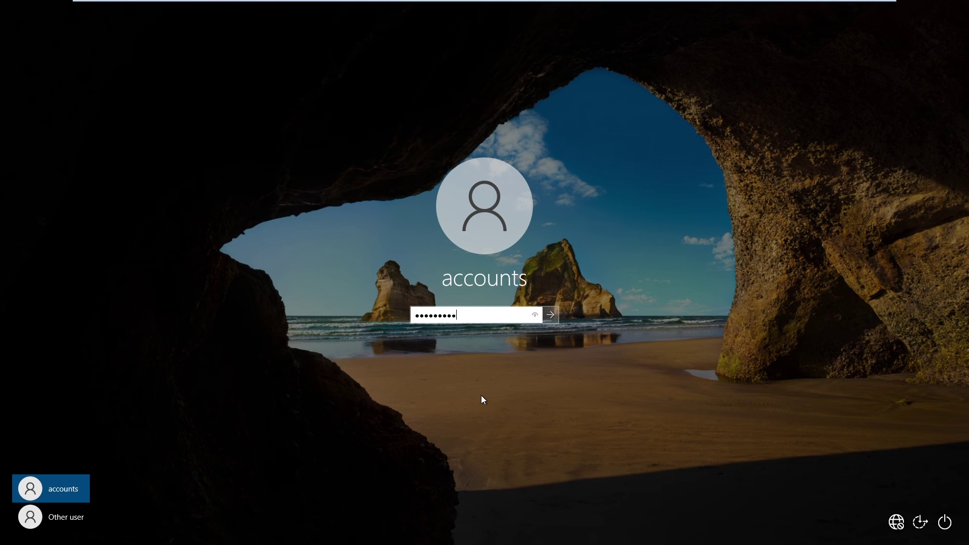
{"action": "key", "text": "Return"}
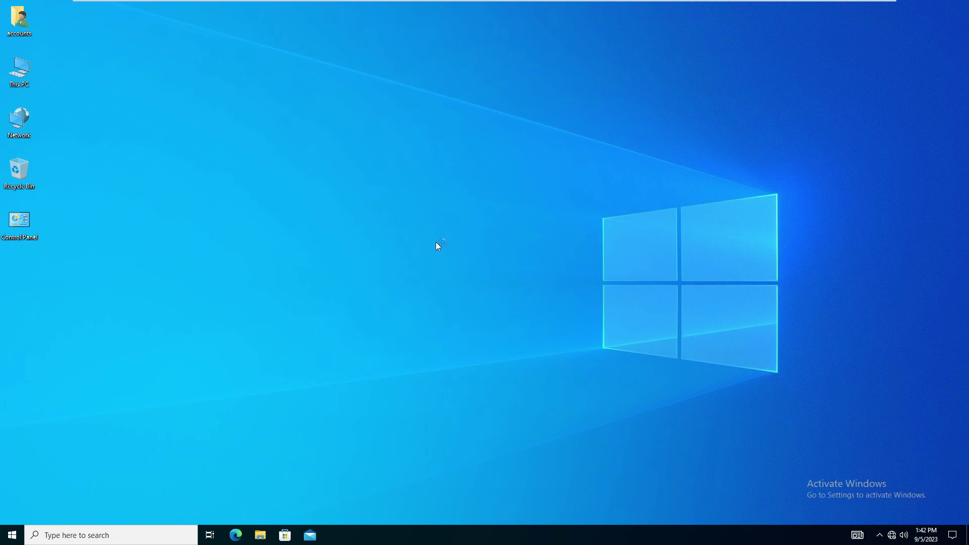
{"action": "left_click", "coordinate": [689, 4]}
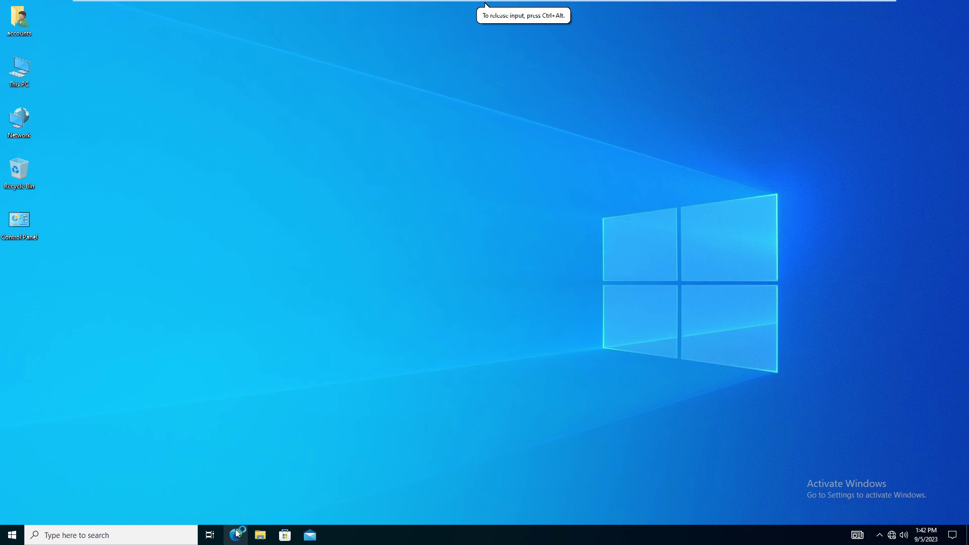
Show This PC in File Explorer and select the mapped network drive accounts (\\MASTER) H:.
{"action": "left_click", "coordinate": [260, 535]}
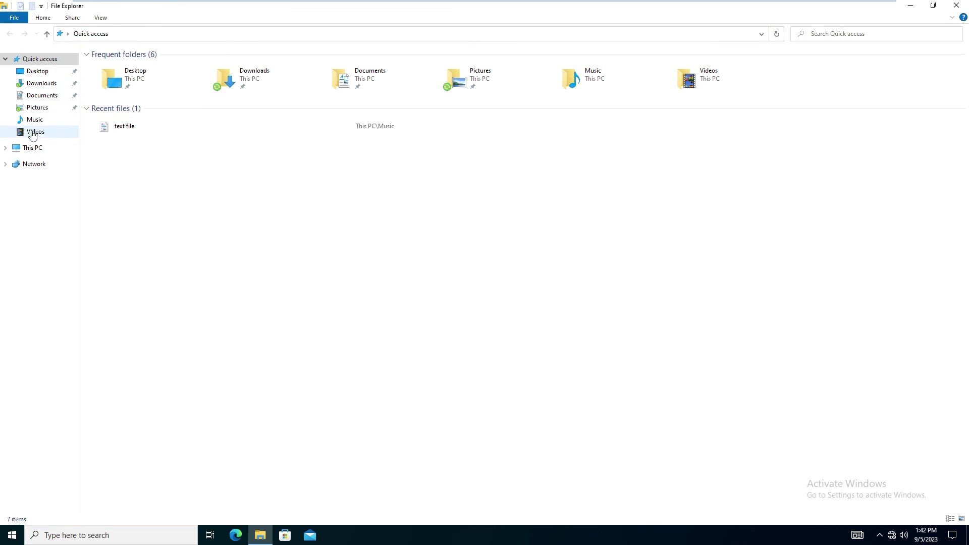
{"action": "left_click", "coordinate": [28, 150]}
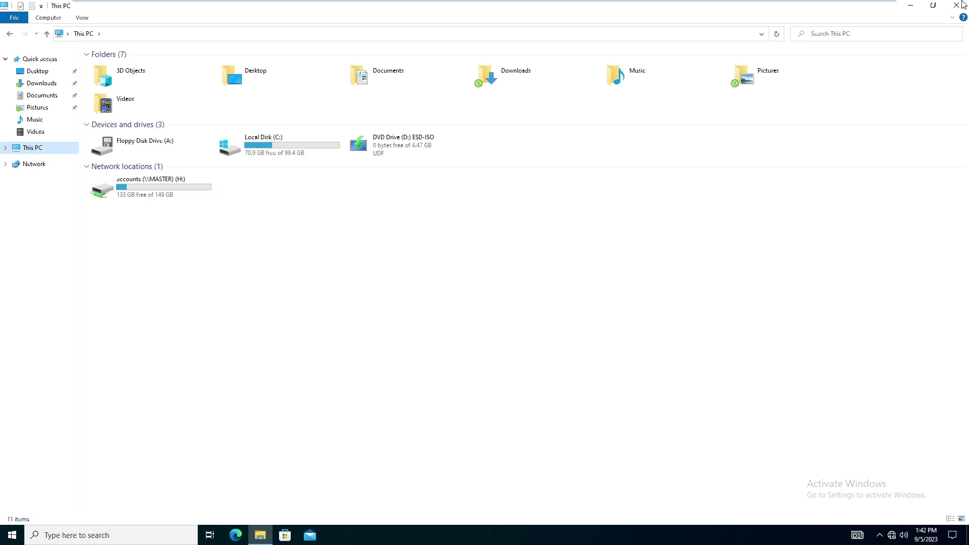
{"action": "left_click", "coordinate": [933, 5]}
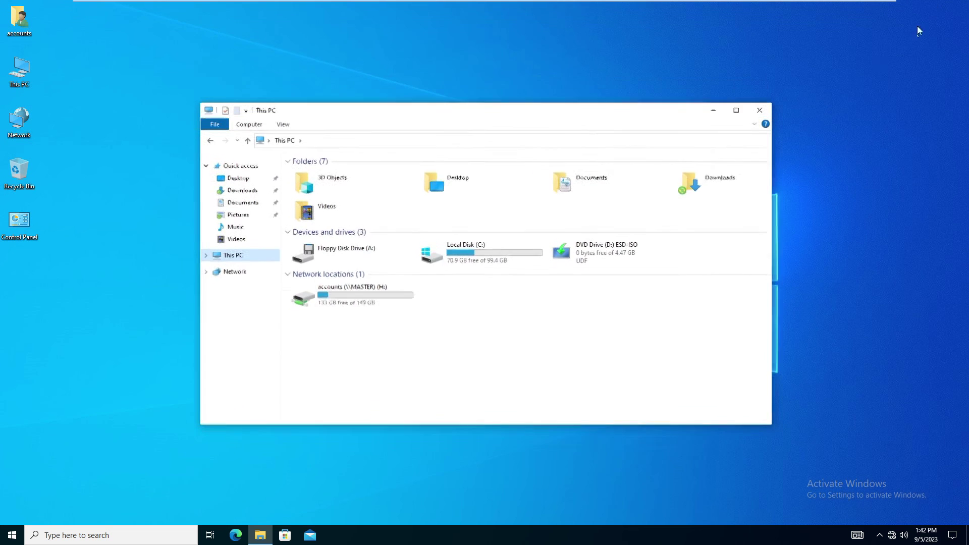
{"action": "left_click", "coordinate": [346, 333]}
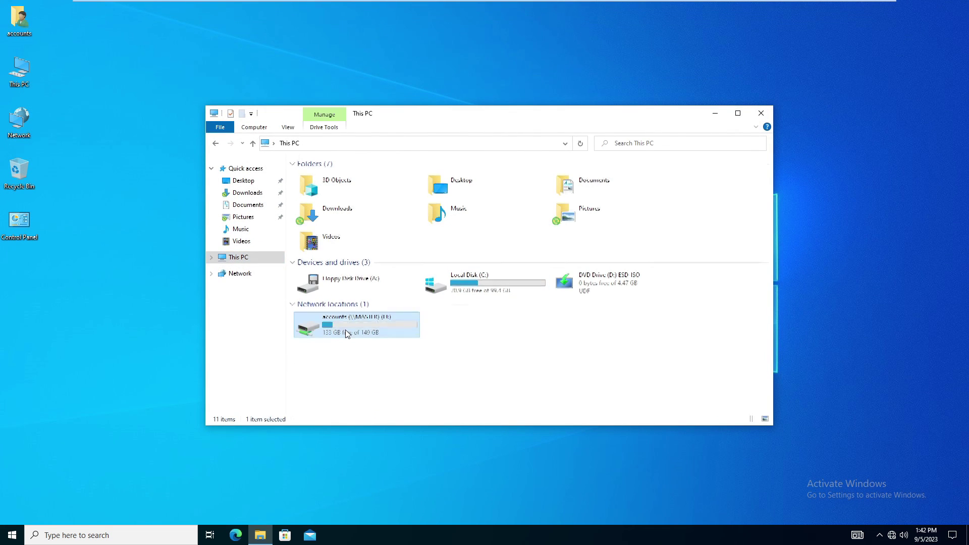
Create a folder named 'New folder' on the mapped H: drive.
{"action": "double_click", "coordinate": [346, 332]}
{"action": "right_click", "coordinate": [383, 264]}
{"action": "mouse_move", "coordinate": [492, 360]}
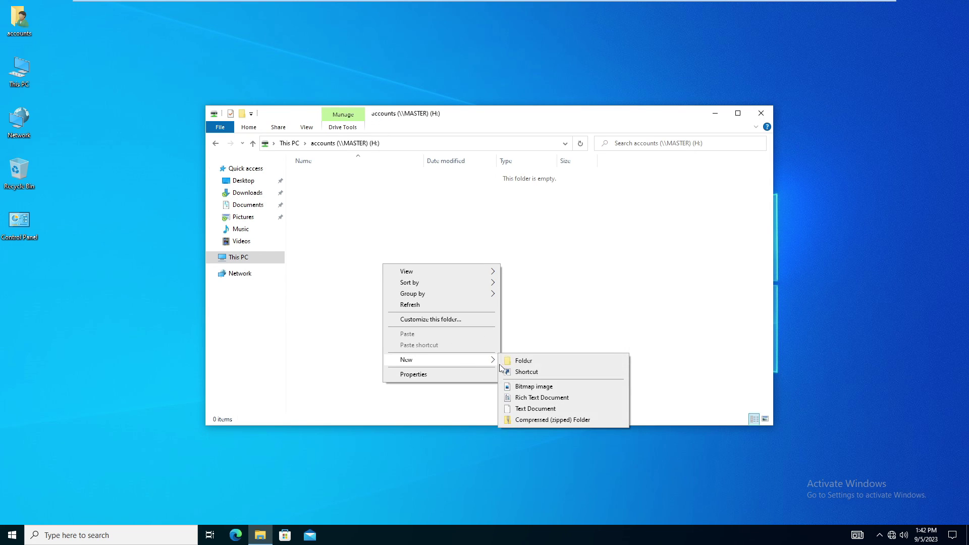
{"action": "left_click", "coordinate": [524, 361]}
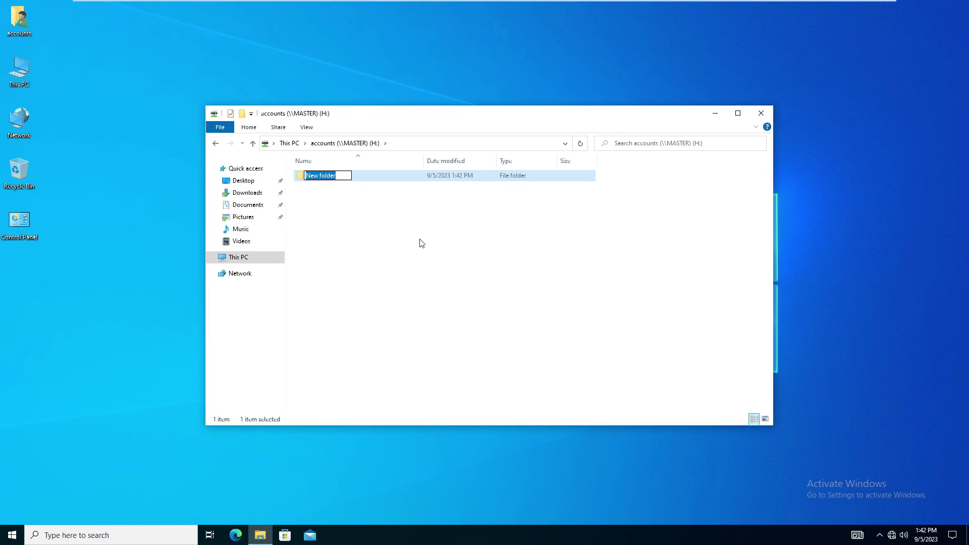
{"action": "key", "text": "BackSpace"}
{"action": "key", "text": "Escape"}
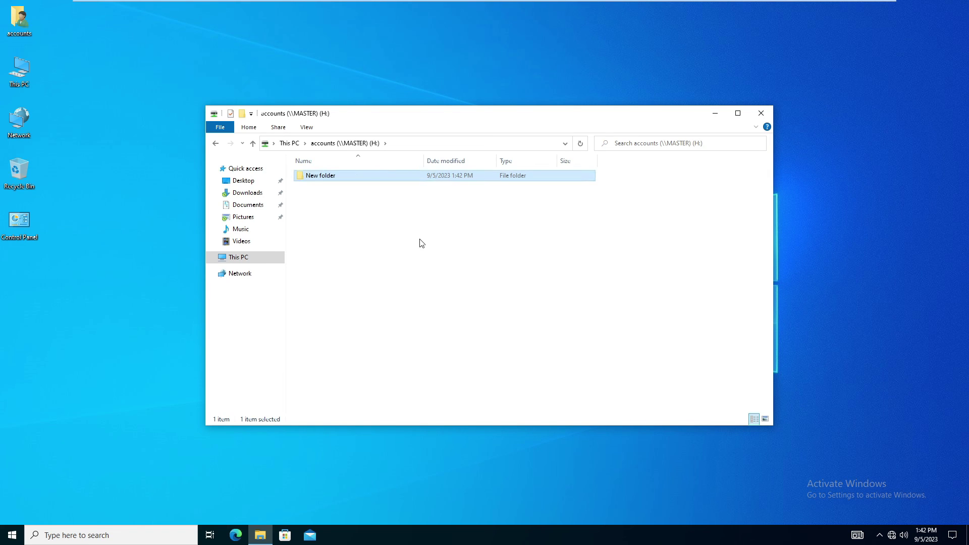
{"action": "key", "text": "Return"}
{"action": "key", "text": "BackSpace"}
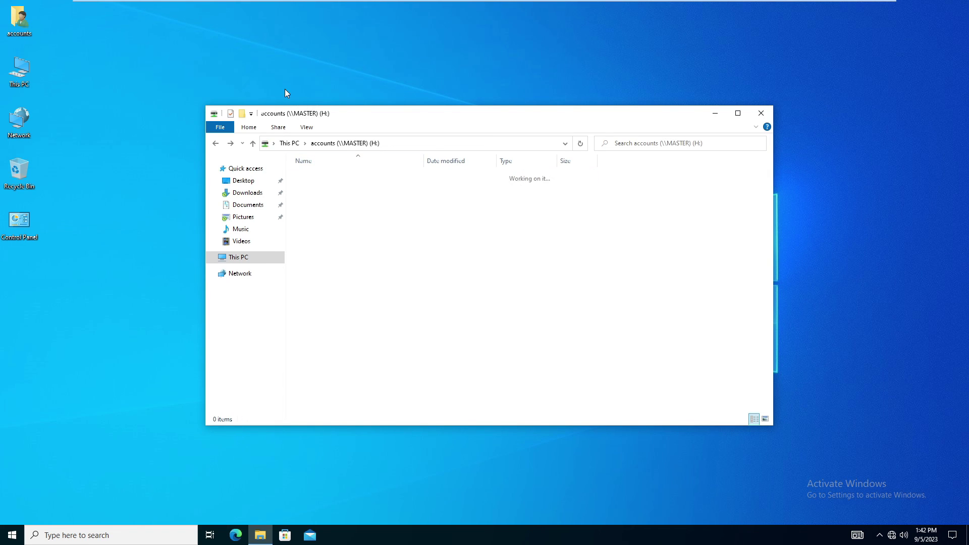
Add an empty text document named 'text file' to H:, then switch to the Windows Server 2022 VM.
{"action": "right_click", "coordinate": [447, 252]}
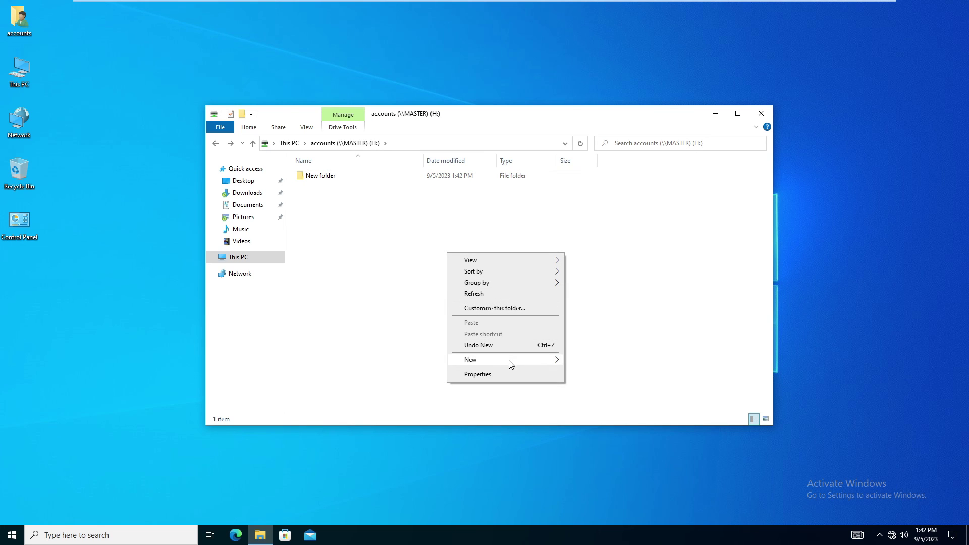
{"action": "mouse_move", "coordinate": [510, 359]}
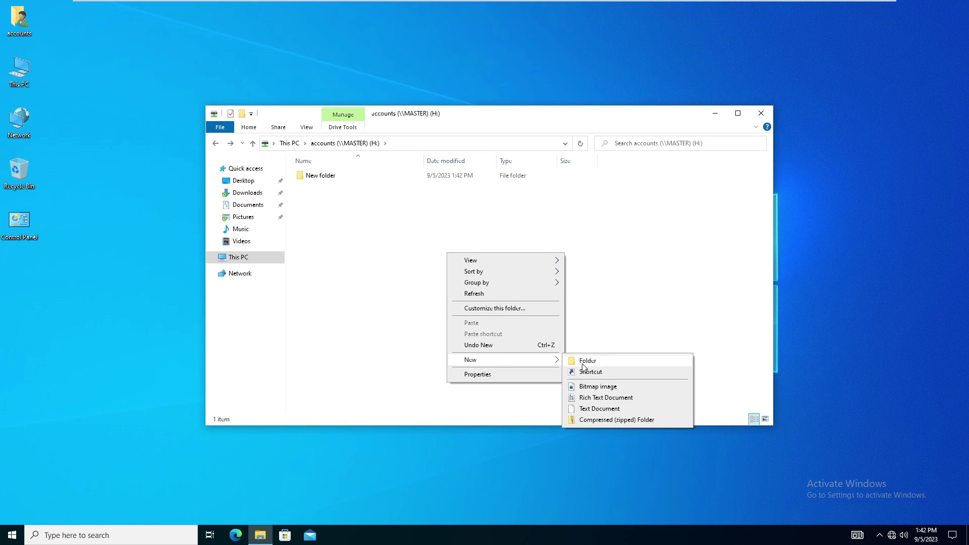
{"action": "left_click", "coordinate": [600, 409]}
{"action": "type", "text": "te"}
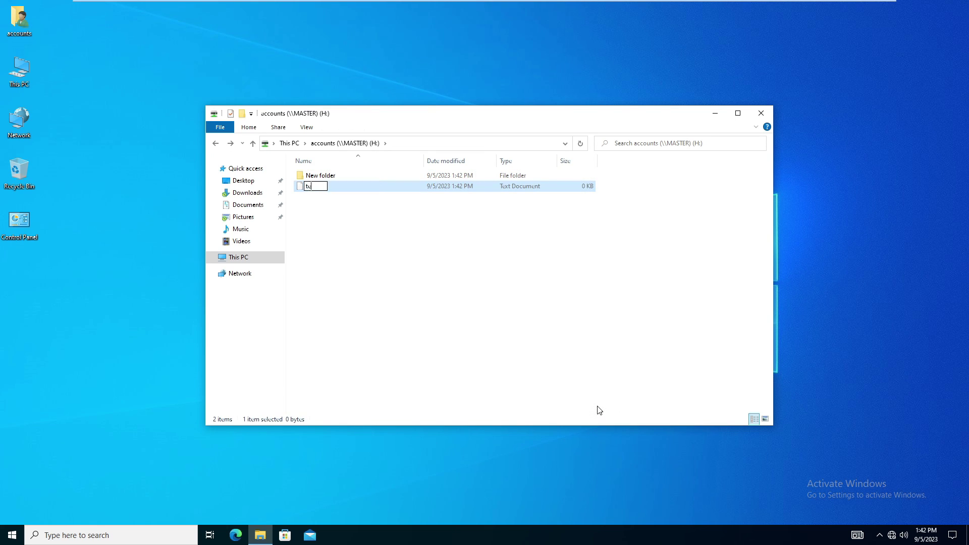
{"action": "type", "text": "xt file"}
{"action": "key", "text": "Return"}
{"action": "left_click", "coordinate": [600, 409]}
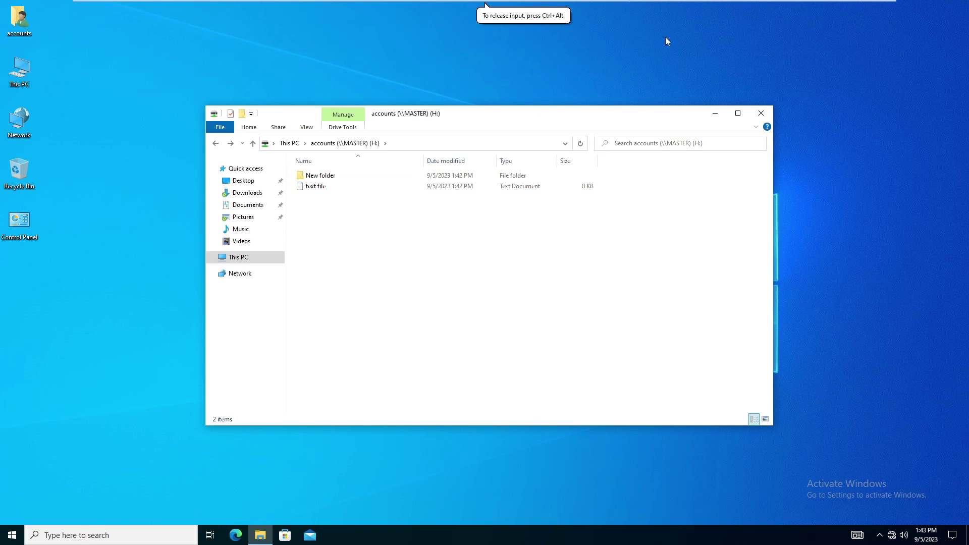
{"action": "left_click", "coordinate": [516, 11]}
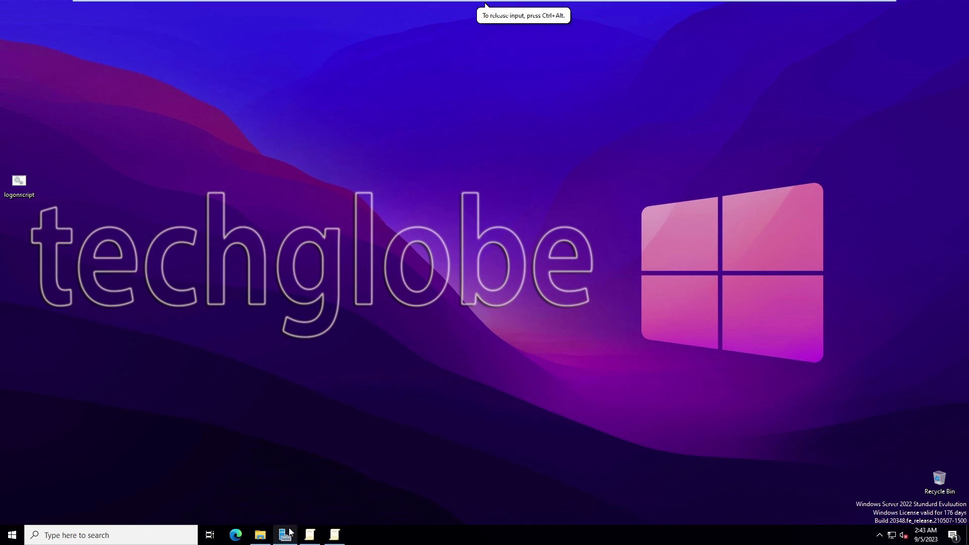
On the server, open C:\accounts to confirm New folder and text file arrived.
{"action": "left_click", "coordinate": [260, 534]}
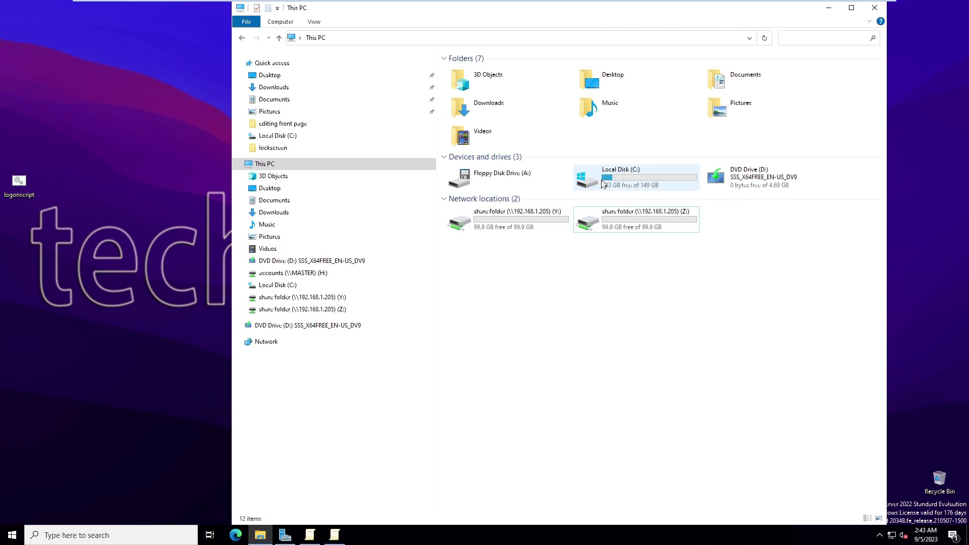
{"action": "double_click", "coordinate": [634, 185]}
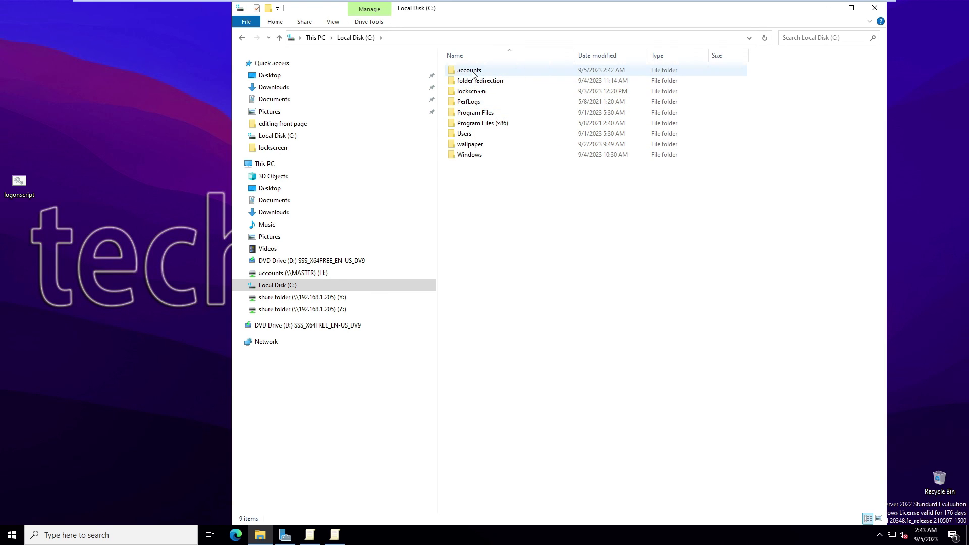
{"action": "double_click", "coordinate": [469, 70]}
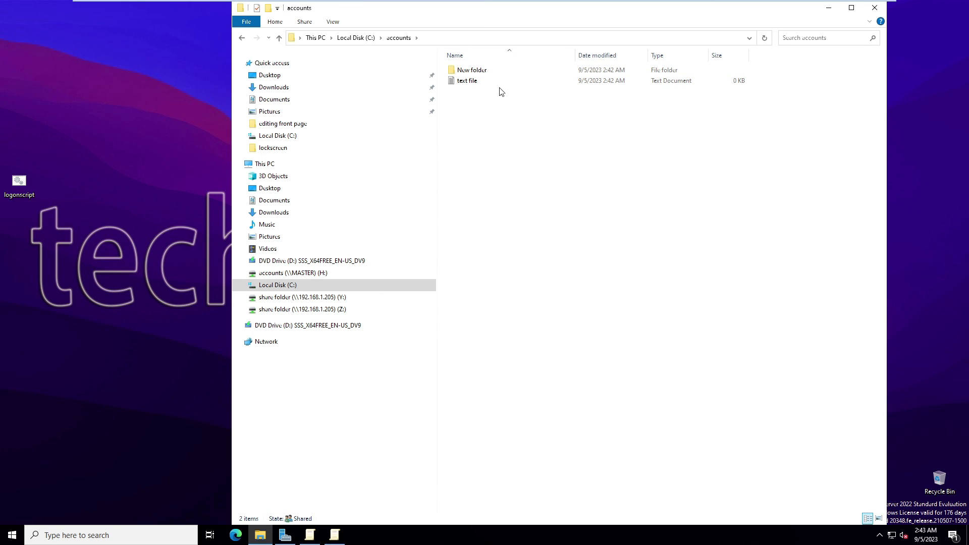
{"action": "left_click_drag", "start_coordinate": [560, 7], "coordinate": [386, 55]}
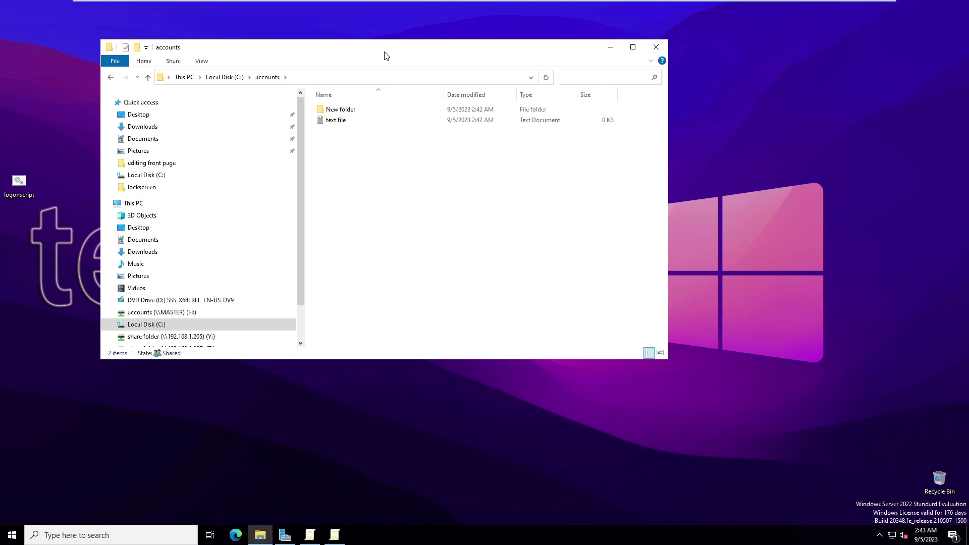